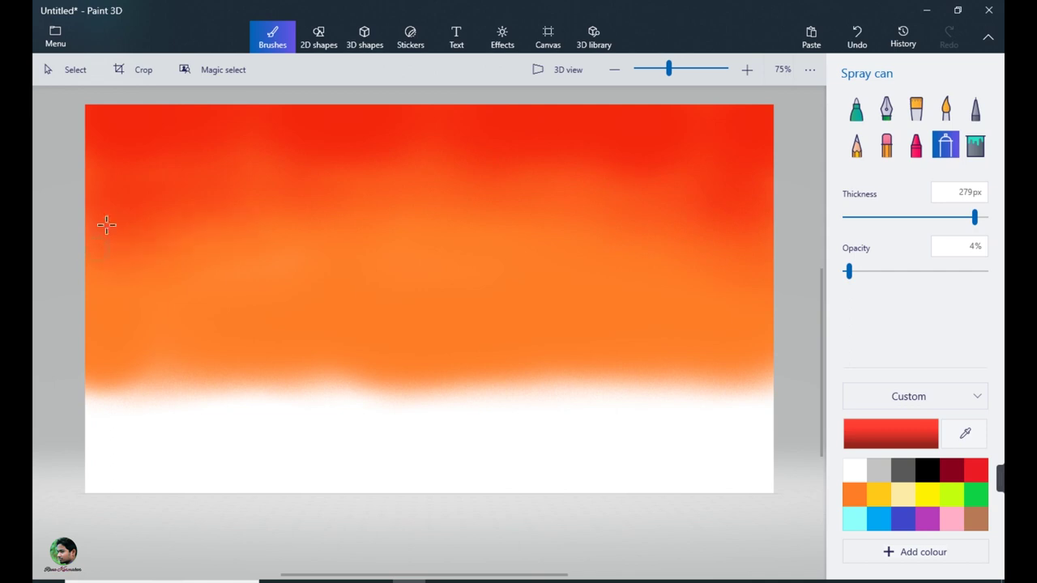
Mix a dark red from the sky's red and spray it at 196 px thickness into the sky's two upper corners
left_click(528, 216)
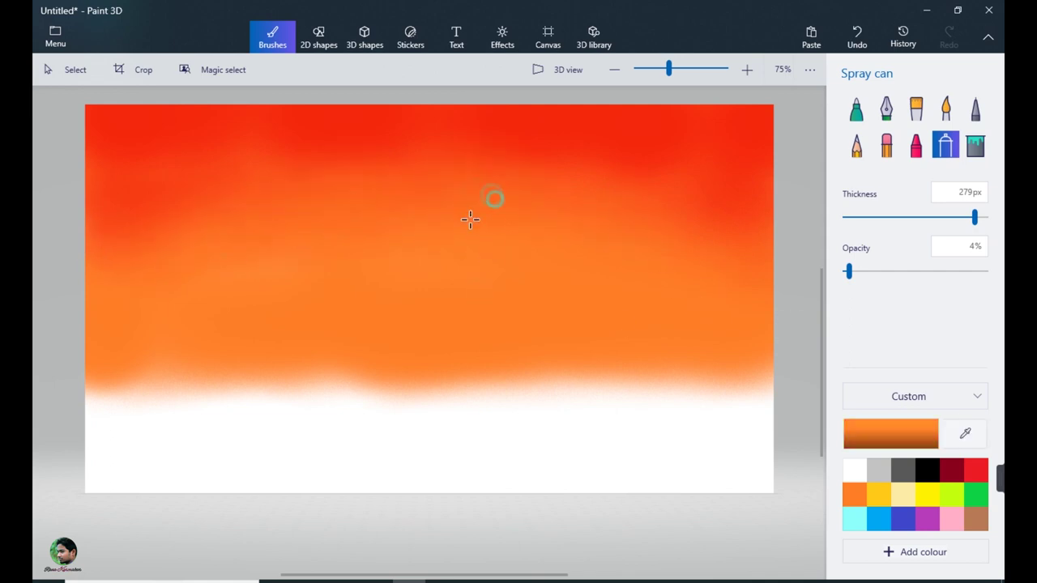
left_click(962, 431)
left_click(707, 130)
left_click(894, 430)
left_click(439, 441)
left_click_drag(975, 217, 932, 217)
left_click_drag(757, 115, 714, 121)
mouse_move(602, 114)
left_mouse_down()
mouse_move(767, 132)
mouse_move(767, 152)
left_mouse_up()
mouse_move(87, 119)
left_mouse_down()
mouse_move(154, 107)
mouse_move(221, 115)
left_mouse_up()
mouse_move(105, 138)
left_mouse_down()
mouse_move(259, 106)
mouse_move(103, 177)
left_mouse_up()
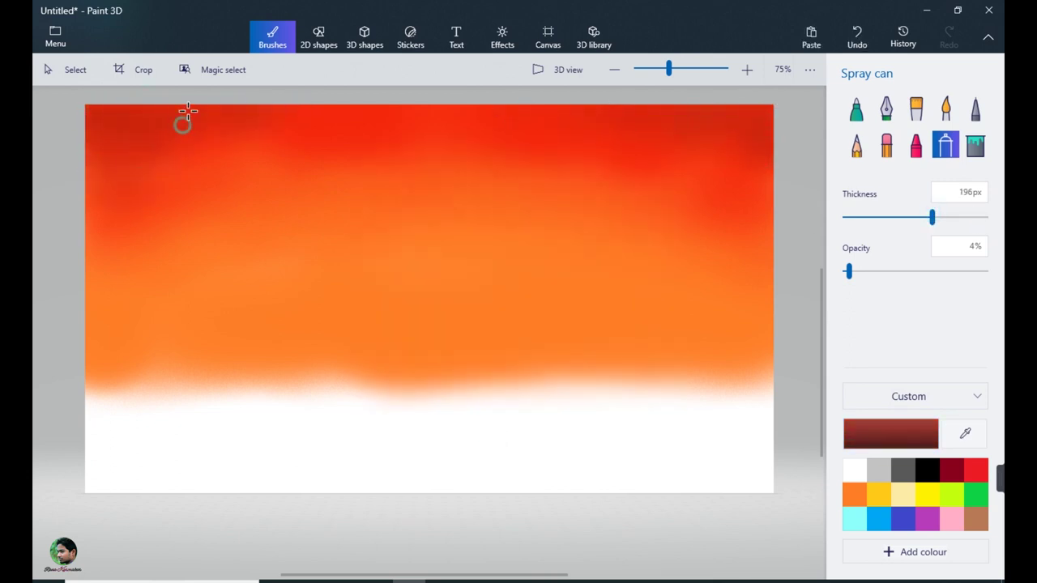
Spray the dark red along the whole top edge of the sky and soften the band downward
left_click_drag(372, 109, 558, 106)
left_click_drag(430, 107, 594, 105)
mouse_move(705, 113)
left_mouse_down()
mouse_move(736, 108)
mouse_move(583, 110)
left_mouse_up()
mouse_move(92, 109)
left_mouse_down()
mouse_move(497, 106)
mouse_move(514, 118)
left_mouse_up()
left_click_drag(138, 110, 546, 110)
left_click_drag(130, 147, 89, 161)
mouse_move(214, 140)
left_mouse_down()
mouse_move(261, 148)
mouse_move(226, 144)
left_mouse_up()
mouse_move(506, 130)
left_mouse_down()
mouse_move(257, 138)
mouse_move(589, 152)
left_mouse_up()
mouse_move(273, 140)
left_mouse_down()
mouse_move(516, 130)
mouse_move(564, 144)
mouse_move(668, 116)
mouse_move(659, 129)
mouse_move(728, 137)
mouse_move(597, 141)
mouse_move(689, 153)
mouse_move(709, 113)
mouse_move(649, 160)
mouse_move(773, 169)
left_mouse_up()
mouse_move(450, 147)
left_mouse_down()
mouse_move(216, 156)
mouse_move(126, 124)
mouse_move(255, 150)
mouse_move(256, 163)
mouse_move(536, 134)
mouse_move(442, 139)
mouse_move(478, 133)
mouse_move(584, 150)
mouse_move(228, 158)
mouse_move(137, 136)
left_mouse_up()
Sample the sky's orange-red and spray it beneath the dark red band to blend the transition
left_click(964, 434)
left_click(230, 200)
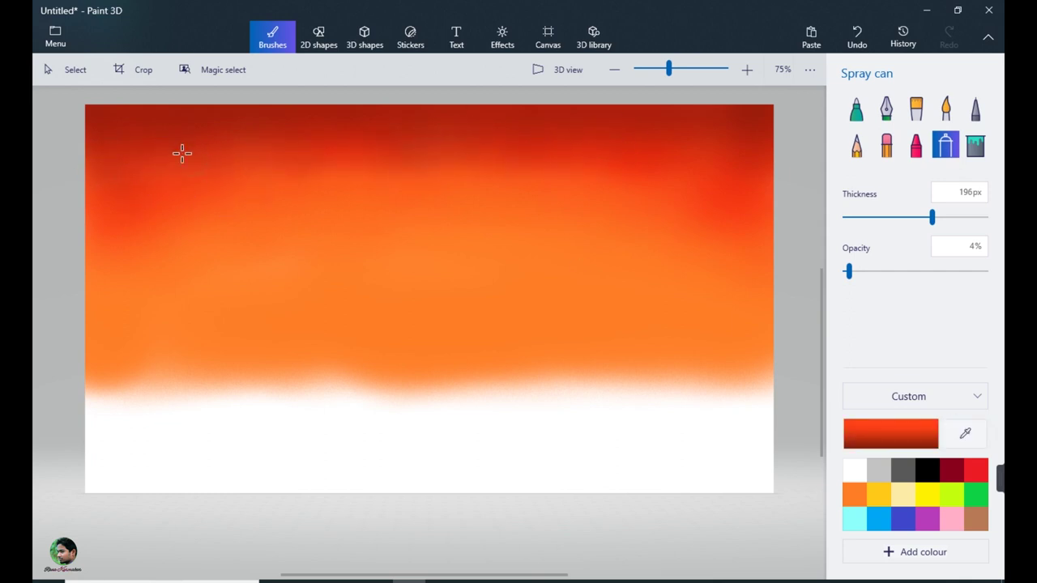
mouse_move(264, 182)
left_mouse_down()
mouse_move(177, 239)
mouse_move(92, 232)
left_mouse_up()
mouse_move(141, 143)
left_mouse_down()
mouse_move(277, 179)
mouse_move(361, 162)
mouse_move(275, 143)
mouse_move(302, 191)
mouse_move(418, 152)
mouse_move(239, 181)
left_mouse_up()
mouse_move(638, 174)
left_mouse_down()
mouse_move(481, 173)
mouse_move(479, 153)
left_mouse_up()
mouse_move(461, 177)
left_mouse_down()
mouse_move(396, 170)
mouse_move(466, 144)
mouse_move(396, 148)
left_mouse_up()
mouse_move(666, 149)
left_mouse_down()
mouse_move(465, 143)
mouse_move(445, 157)
mouse_move(388, 126)
mouse_move(449, 112)
mouse_move(468, 123)
mouse_move(425, 132)
mouse_move(381, 175)
mouse_move(477, 162)
mouse_move(545, 139)
mouse_move(491, 119)
mouse_move(383, 128)
left_mouse_up()
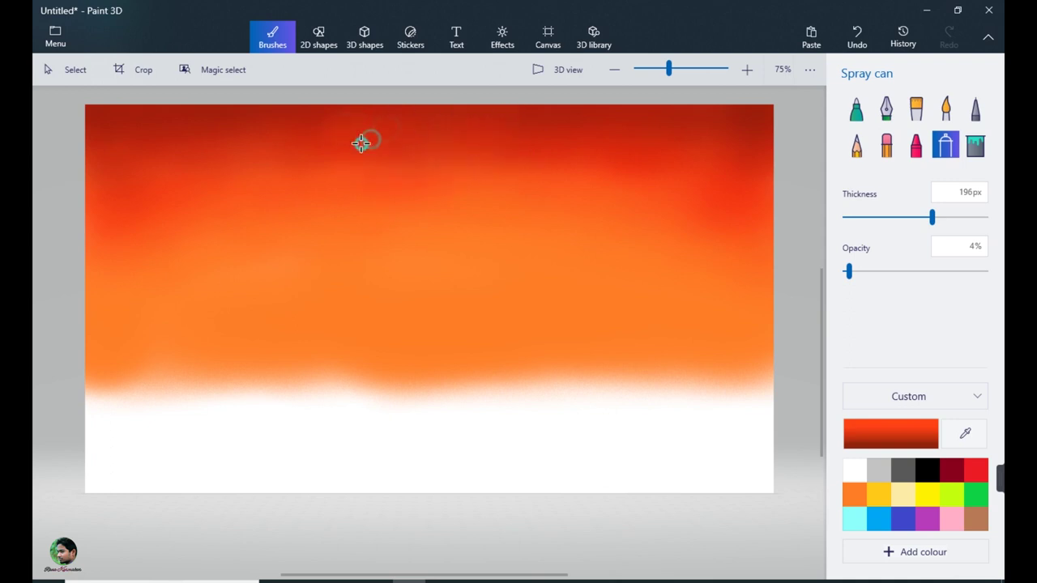
Sample the orange from the middle of the sky and spray a lighter glow into the upper centre
left_click(956, 433)
left_click(453, 259)
mouse_move(440, 178)
left_mouse_down()
mouse_move(363, 180)
mouse_move(476, 154)
mouse_move(390, 166)
mouse_move(287, 213)
mouse_move(428, 122)
mouse_move(520, 165)
mouse_move(473, 166)
mouse_move(581, 150)
mouse_move(337, 227)
left_mouse_up()
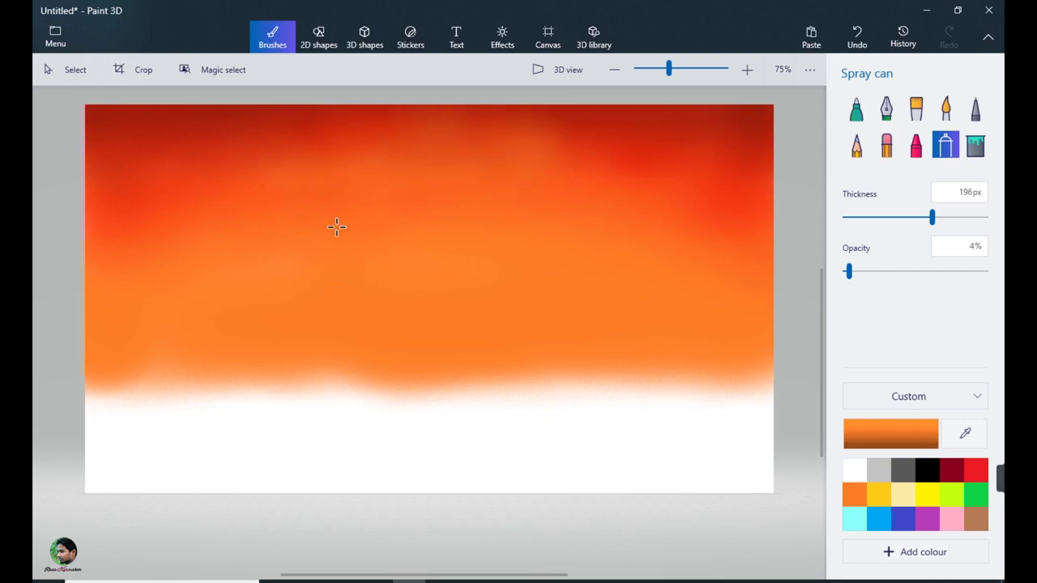
Sample the red-orange near the sky's right side and spray it softly across both sides and the centre
left_click(962, 434)
left_click(703, 194)
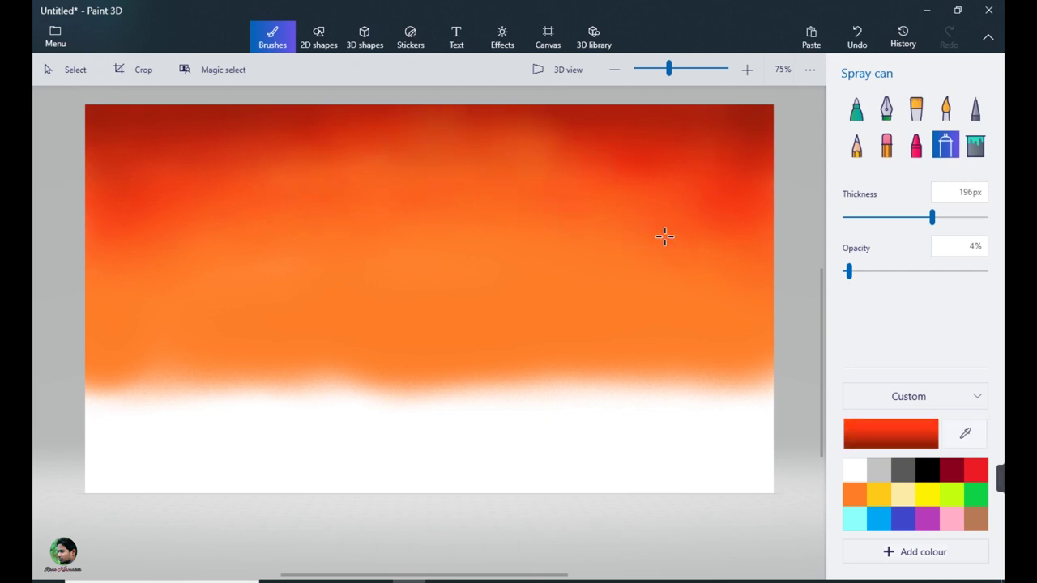
left_click_drag(146, 264, 129, 234)
mouse_move(292, 180)
left_mouse_down()
mouse_move(247, 230)
mouse_move(92, 281)
left_mouse_up()
mouse_move(564, 176)
left_mouse_down()
mouse_move(574, 176)
mouse_move(522, 181)
left_mouse_up()
mouse_move(570, 247)
left_mouse_down()
mouse_move(742, 329)
mouse_move(702, 280)
mouse_move(493, 276)
left_mouse_up()
Sample the central orange and spray it over the red area on the sky's left side
key("i")
left_click(407, 233)
mouse_move(136, 243)
left_mouse_down()
mouse_move(114, 216)
mouse_move(114, 270)
left_mouse_up()
mouse_move(174, 196)
left_mouse_down()
mouse_move(123, 232)
mouse_move(184, 237)
left_mouse_up()
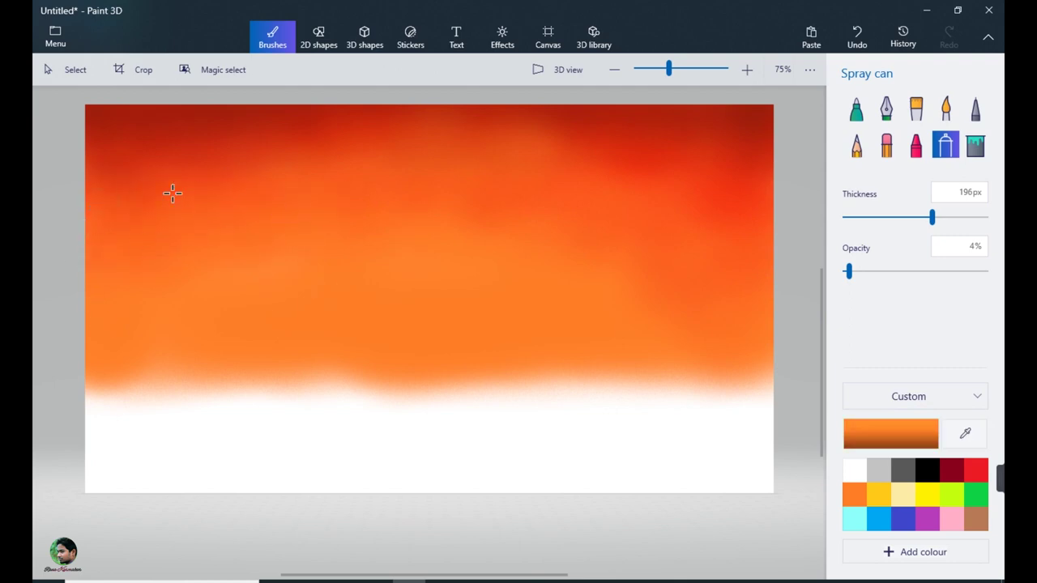
left_click_drag(231, 209, 201, 217)
Sample a dark red from the sky and spray it over the upper right area down the right edge
left_click(964, 433)
left_click(769, 221)
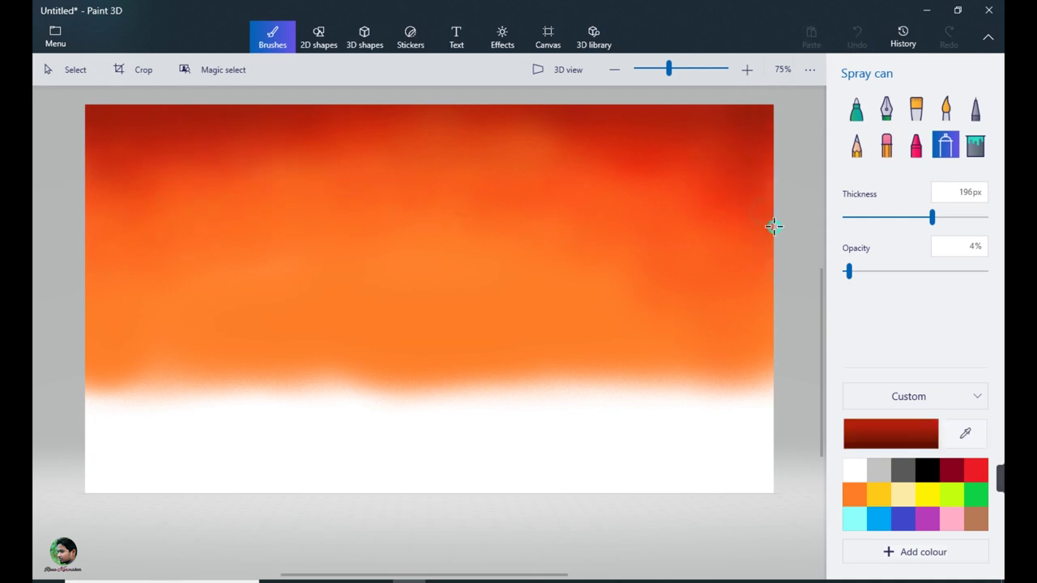
mouse_move(559, 142)
left_mouse_down()
mouse_move(726, 146)
mouse_move(483, 106)
mouse_move(714, 173)
mouse_move(715, 198)
left_mouse_up()
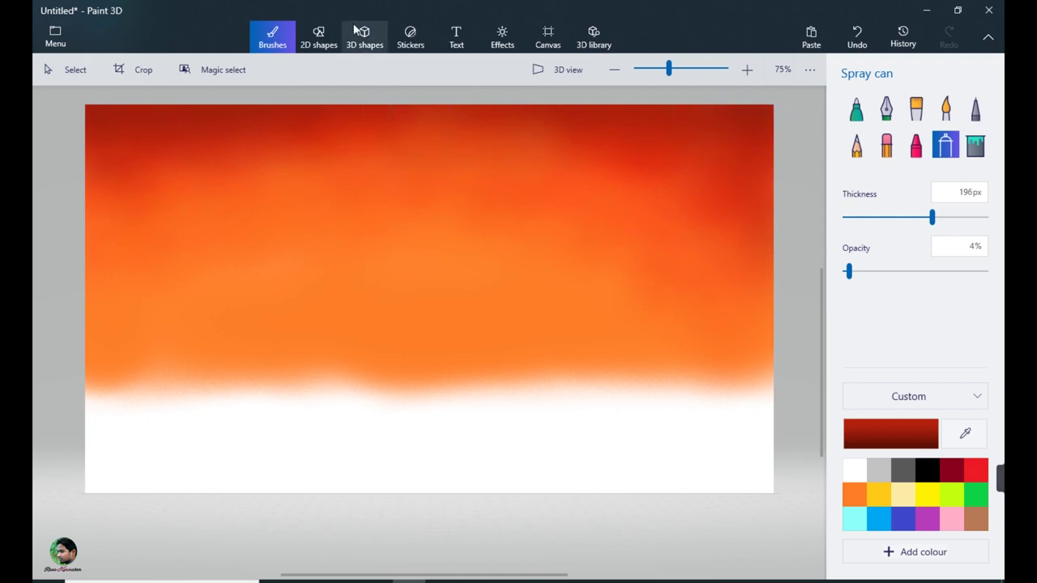
left_click(318, 37)
left_click(855, 181)
left_click(793, 192)
key("ctrl+z")
left_click(272, 37)
Draw a solid yellow circle as the sun, left of centre and overlapping the lower edge of the orange sky
left_click(318, 37)
left_click(855, 181)
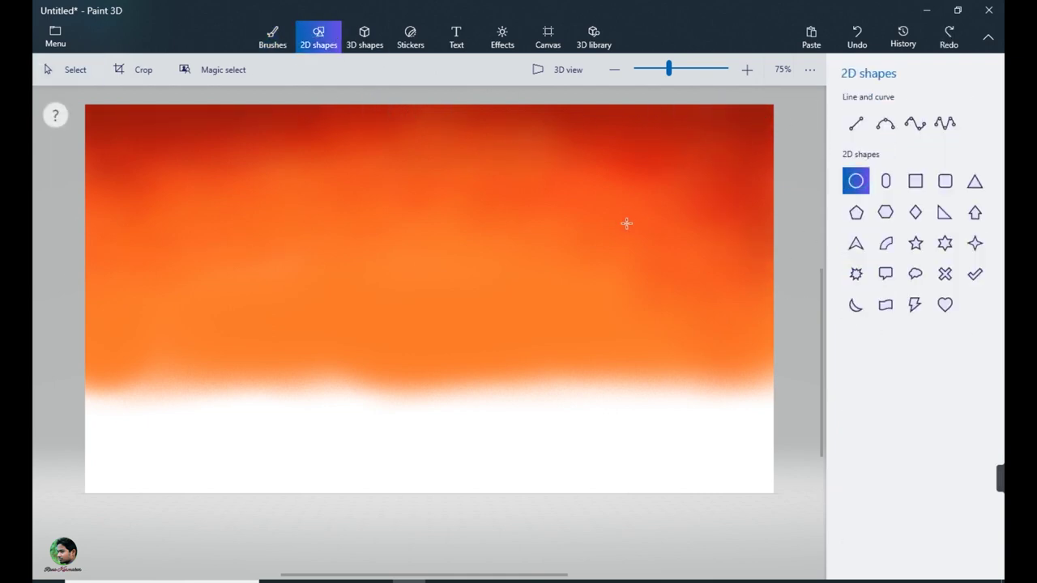
left_click_drag(273, 287, 384, 405)
left_click_drag(338, 354, 353, 342)
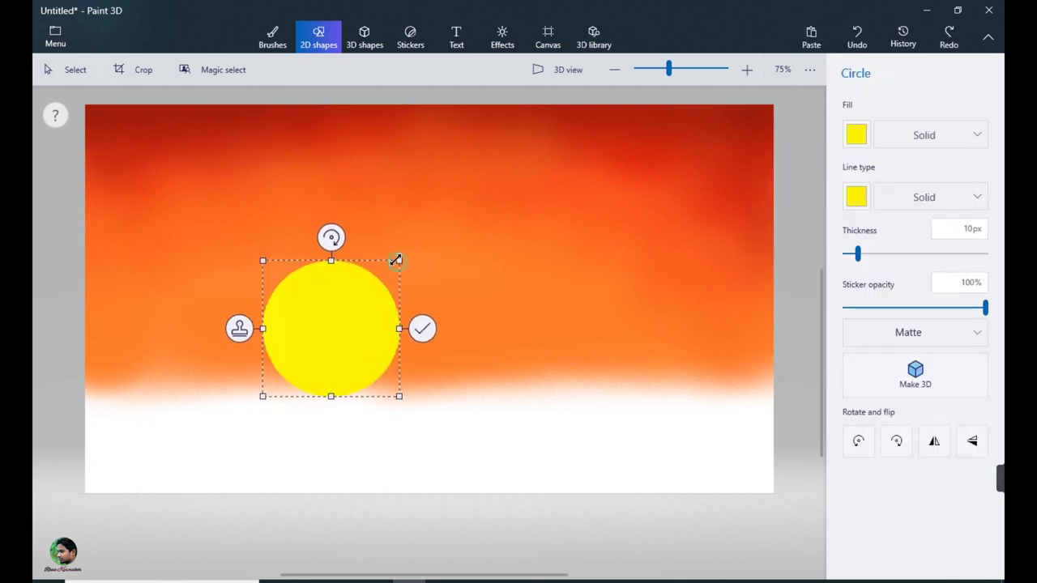
left_click(694, 262)
Draw a blue 6 px horizontal line across the full canvas width, cutting through the lower part of the sun
left_click(856, 124)
mouse_move(79, 373)
left_mouse_down()
mouse_move(799, 352)
mouse_move(799, 373)
left_mouse_up()
left_click(857, 135)
left_click(845, 233)
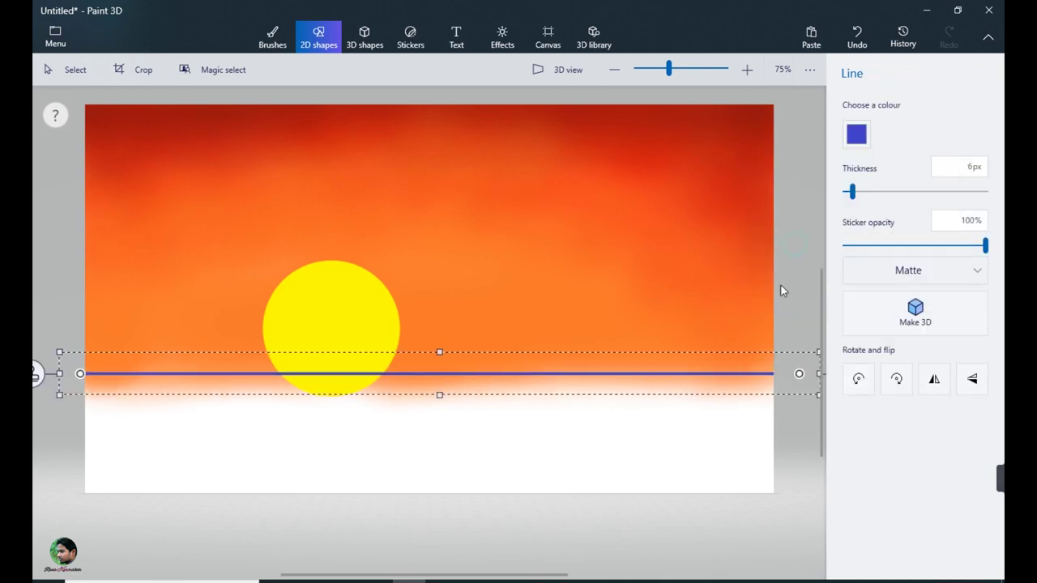
left_click(822, 168)
Sample the line's blue and paint with the Marker at 5 px directly below the horizon across the canvas
left_click(856, 109)
left_click(964, 433)
left_click(626, 373)
mouse_move(112, 389)
left_mouse_down()
mouse_move(86, 377)
mouse_move(197, 377)
left_mouse_up()
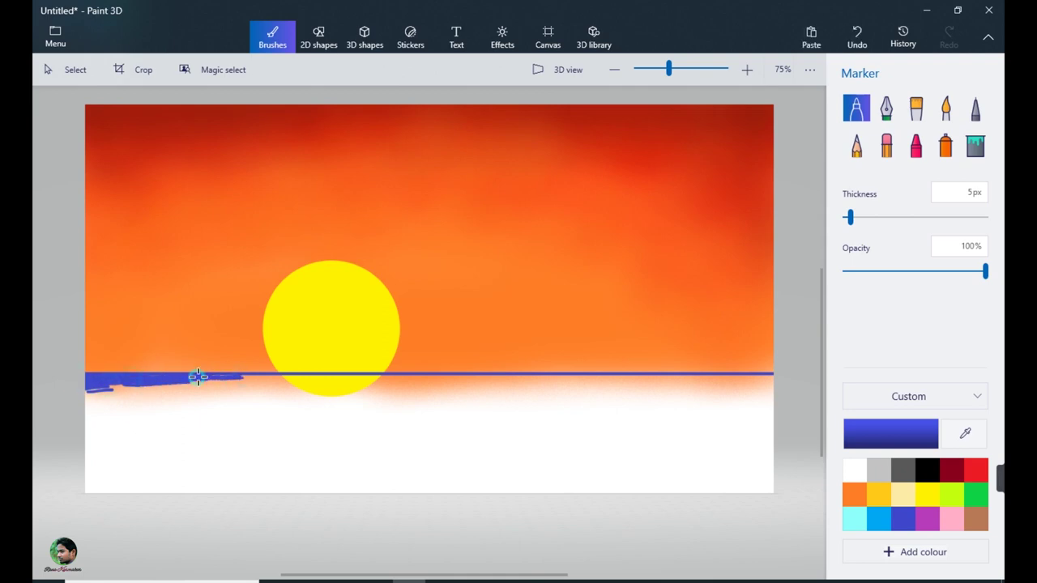
left_click_drag(281, 378, 335, 376)
left_click_drag(212, 379, 743, 373)
Paint the remaining area below the horizon solid blue with a thicker Marker, then reduce the thickness to 4 px
left_click_drag(850, 217, 863, 217)
left_click_drag(105, 413, 150, 401)
left_click_drag(863, 217, 888, 217)
mouse_move(99, 417)
left_mouse_down()
mouse_move(93, 396)
mouse_move(753, 386)
left_mouse_up()
mouse_move(498, 409)
left_mouse_down()
mouse_move(549, 398)
mouse_move(181, 444)
mouse_move(633, 452)
mouse_move(81, 489)
mouse_move(307, 419)
left_mouse_up()
left_click_drag(888, 217, 849, 217)
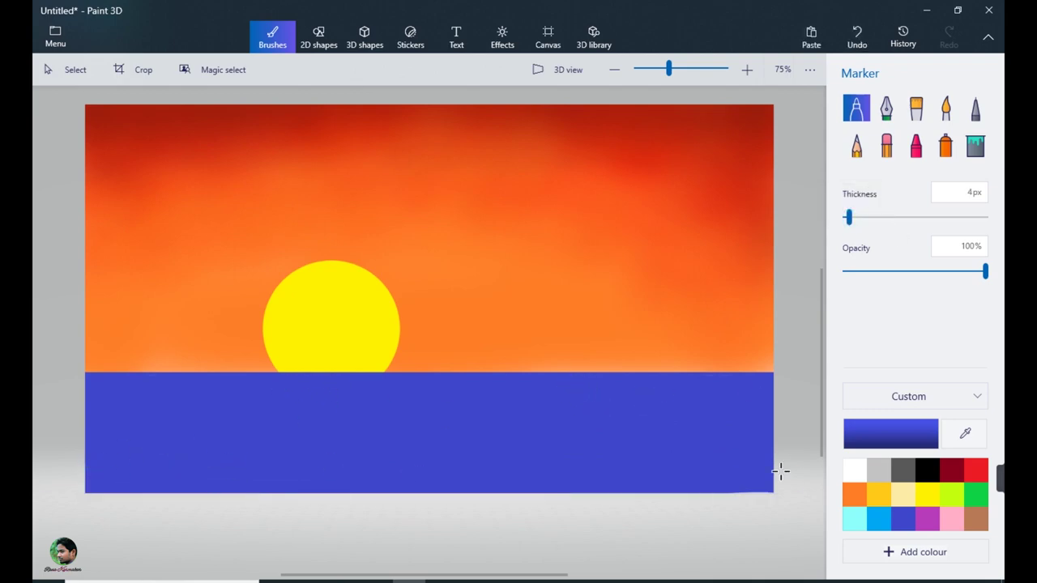
Draw thin light grey horizontal ripples on the water below the sun with the Marker at 22% opacity, down to 1 px thickness
left_click(884, 472)
left_click(845, 217)
left_click(875, 272)
mouse_move(282, 375)
left_mouse_down()
mouse_move(381, 375)
mouse_move(266, 396)
mouse_move(340, 377)
mouse_move(243, 382)
mouse_move(451, 391)
mouse_move(224, 394)
mouse_move(359, 391)
mouse_move(284, 418)
mouse_move(329, 429)
left_mouse_up()
left_click_drag(300, 444, 371, 445)
left_click_drag(847, 217, 843, 217)
mouse_move(334, 379)
left_mouse_down()
mouse_move(375, 379)
mouse_move(306, 380)
mouse_move(378, 408)
left_mouse_up()
left_click_drag(321, 418, 447, 407)
left_click_drag(343, 429, 401, 431)
mouse_move(332, 447)
left_mouse_down()
mouse_move(383, 445)
mouse_move(300, 451)
mouse_move(397, 451)
left_mouse_up()
Sample the sun's yellow and draw 1 px yellow streaks at 22% opacity over the ripples below the sun
left_click(971, 442)
left_click(330, 348)
mouse_move(312, 378)
left_mouse_down()
mouse_move(334, 376)
mouse_move(299, 376)
mouse_move(417, 382)
mouse_move(246, 394)
mouse_move(340, 396)
left_mouse_up()
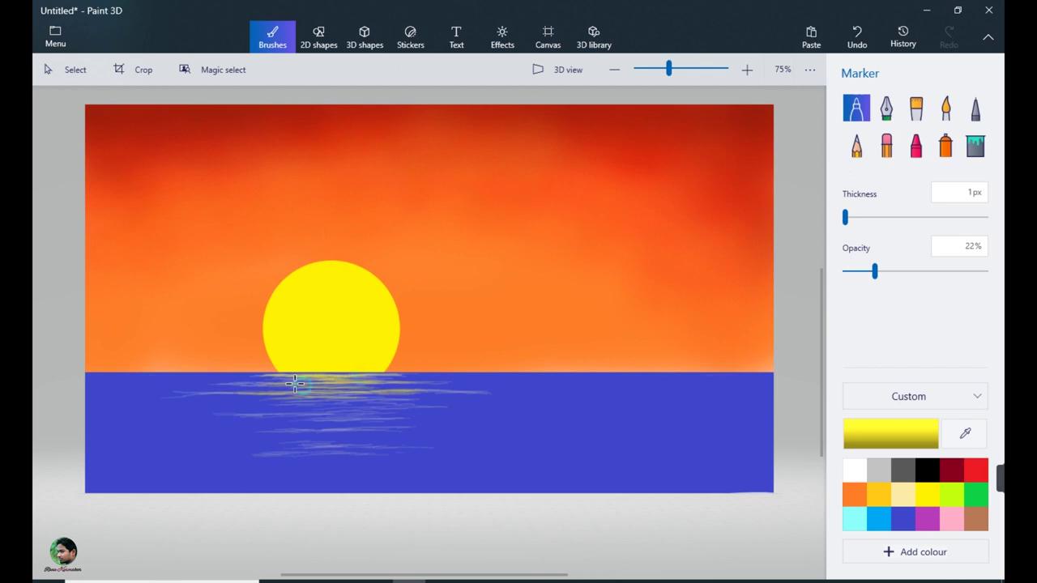
mouse_move(293, 381)
left_mouse_down()
mouse_move(322, 395)
mouse_move(329, 407)
mouse_move(303, 402)
mouse_move(329, 408)
mouse_move(316, 410)
mouse_move(354, 401)
mouse_move(394, 422)
mouse_move(268, 432)
mouse_move(384, 428)
left_mouse_up()
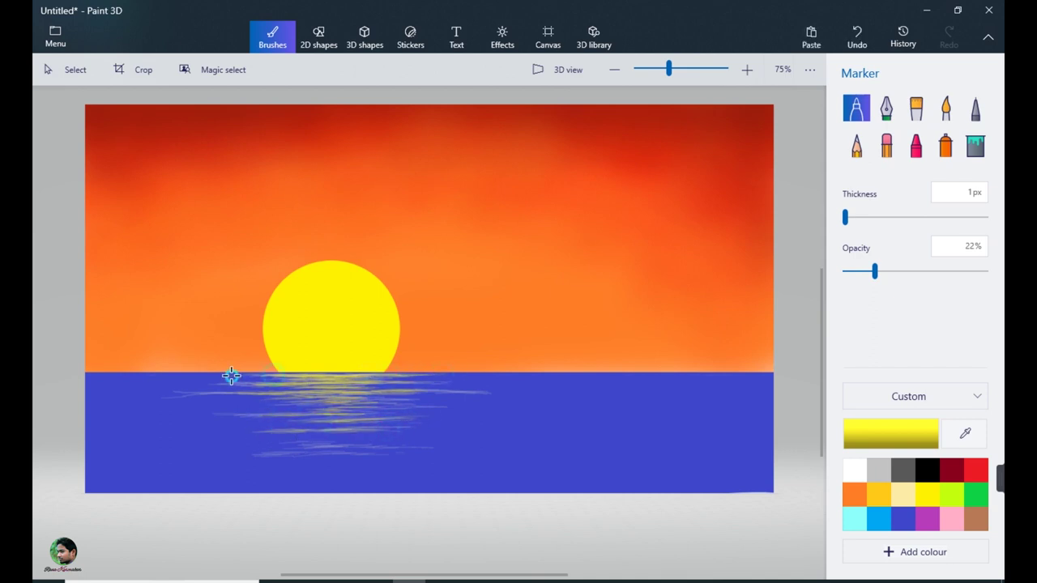
mouse_move(340, 385)
left_mouse_down()
mouse_move(370, 417)
mouse_move(273, 422)
mouse_move(430, 430)
mouse_move(324, 454)
mouse_move(384, 453)
mouse_move(296, 449)
mouse_move(332, 456)
left_mouse_up()
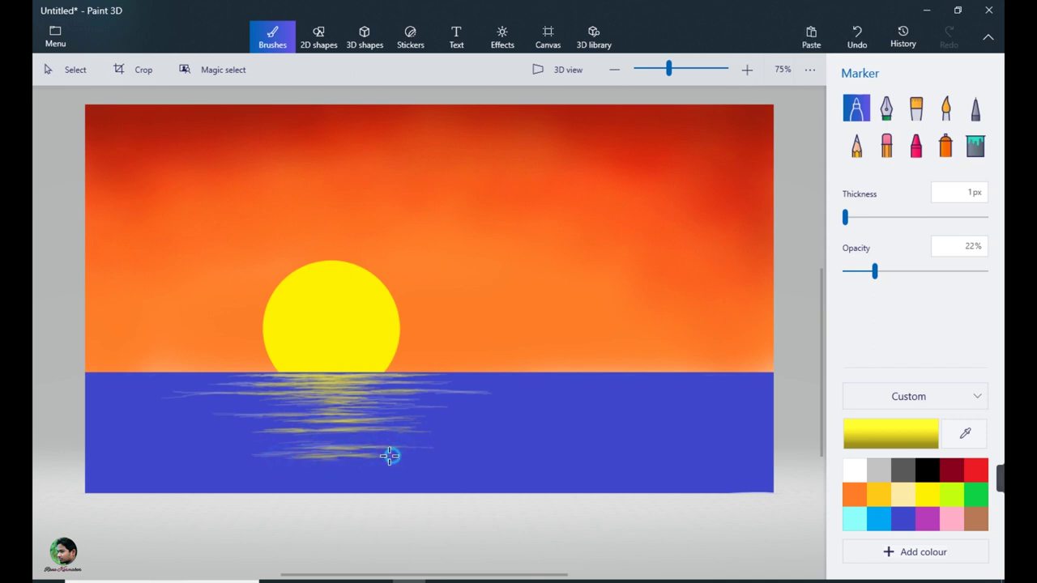
left_click_drag(343, 373, 372, 374)
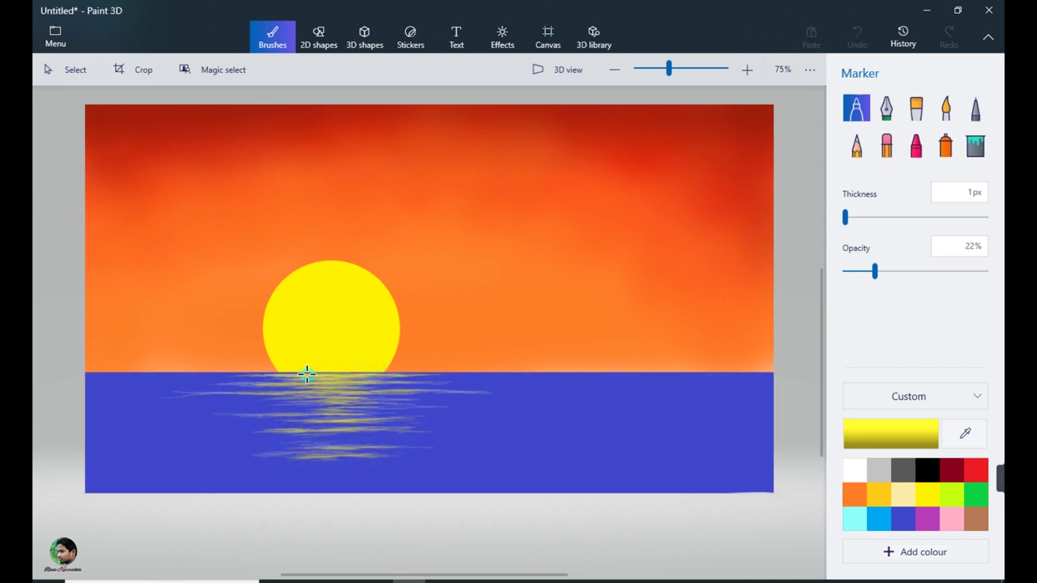
Add white streaks to the centre of the sun's reflection, raising the Marker opacity to 30%
left_click(855, 470)
mouse_move(264, 374)
left_mouse_down()
mouse_move(325, 371)
mouse_move(359, 402)
mouse_move(316, 414)
mouse_move(412, 427)
mouse_move(278, 453)
mouse_move(378, 439)
left_mouse_up()
mouse_move(283, 374)
left_mouse_down()
mouse_move(486, 381)
mouse_move(294, 397)
mouse_move(349, 386)
mouse_move(317, 397)
mouse_move(365, 394)
mouse_move(338, 396)
mouse_move(315, 420)
mouse_move(326, 401)
left_mouse_up()
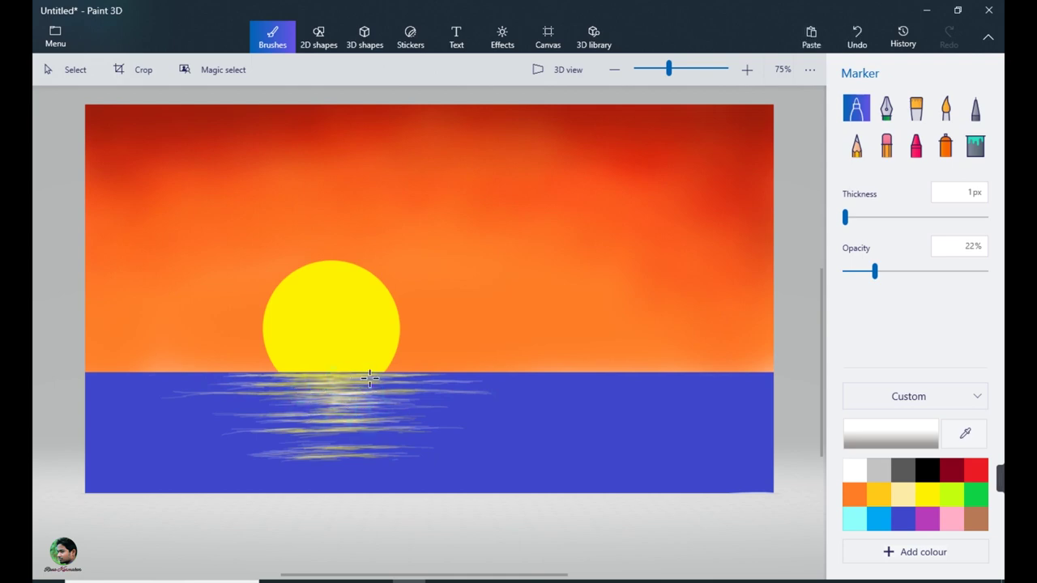
left_click_drag(875, 273, 886, 273)
left_click_drag(332, 420, 409, 421)
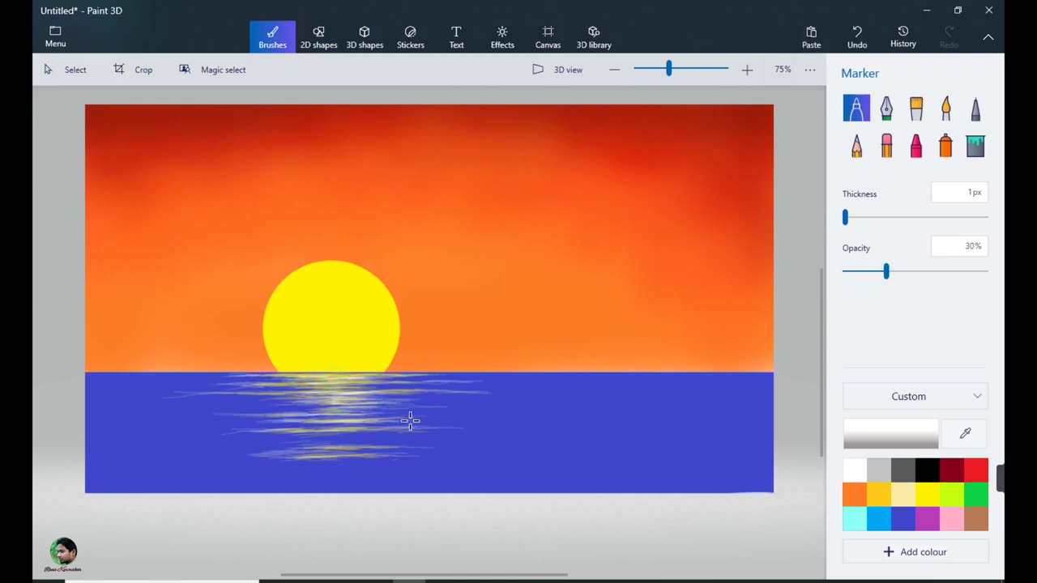
Sample the sun's yellow again and strengthen the reflection with yellow streaks at 30% opacity
left_click(964, 435)
left_click(356, 324)
mouse_move(354, 395)
left_mouse_down()
mouse_move(392, 394)
mouse_move(376, 375)
left_mouse_up()
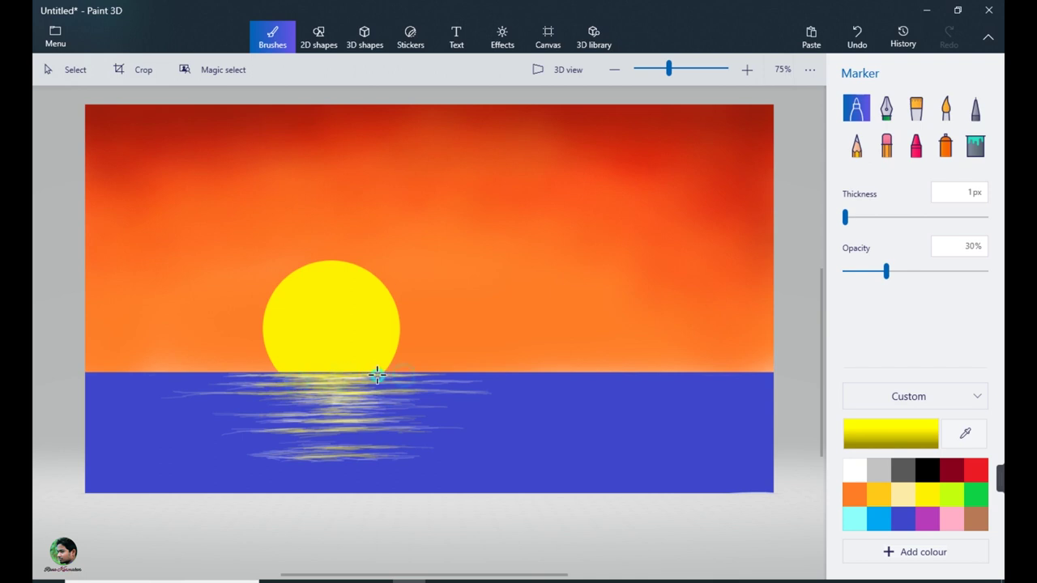
left_click_drag(425, 392, 232, 394)
left_click_drag(334, 401, 337, 430)
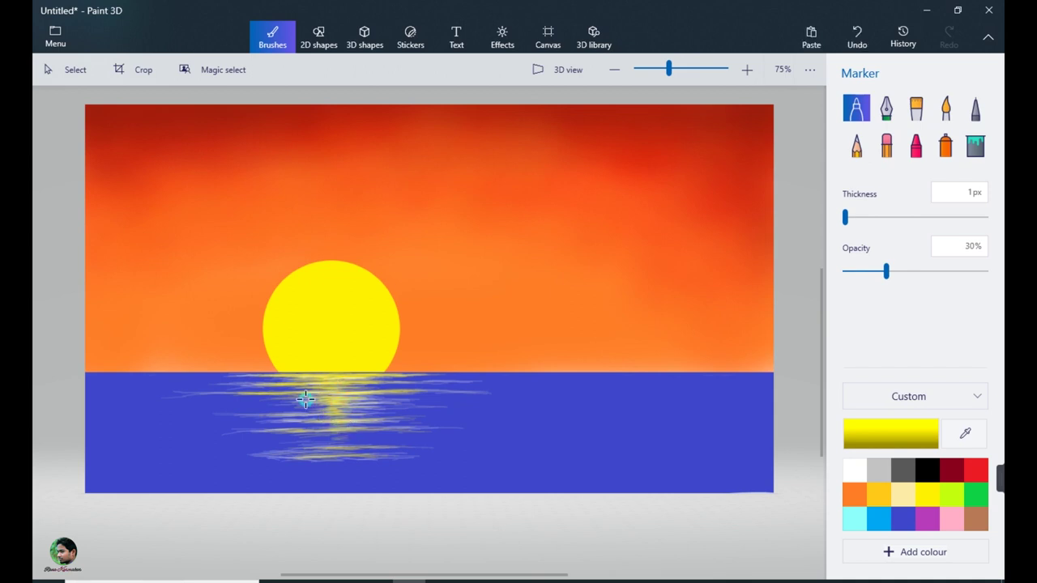
left_click_drag(407, 381, 388, 377)
mouse_move(403, 375)
left_mouse_down()
mouse_move(459, 379)
mouse_move(389, 406)
left_mouse_up()
Sample the water's blue and paint thin 30% opacity streaks over the reflection to break it up
left_click(870, 467)
left_click(964, 433)
left_click(446, 386)
left_click_drag(299, 406, 336, 398)
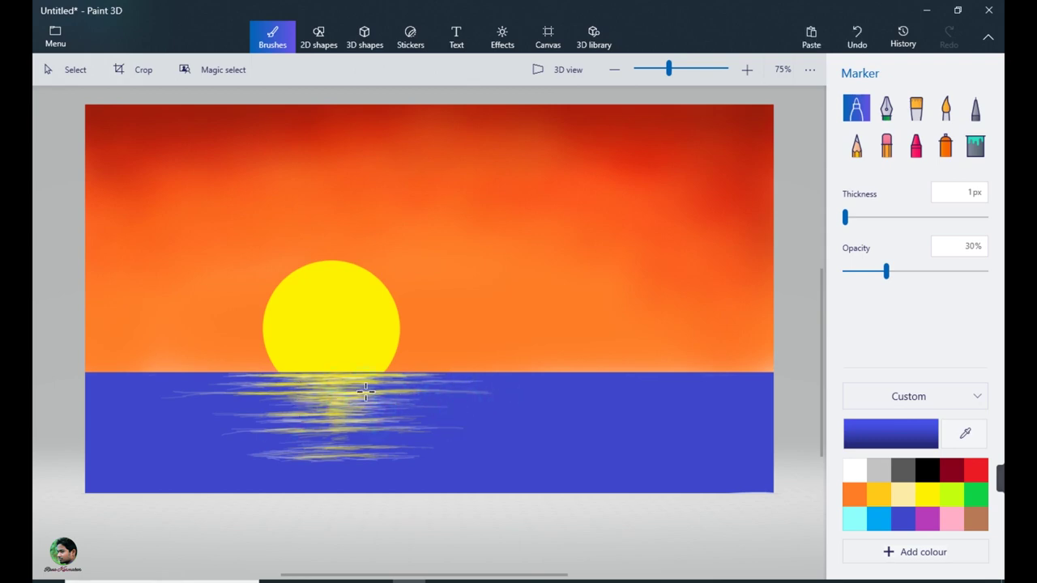
mouse_move(471, 380)
left_mouse_down()
mouse_move(293, 378)
mouse_move(346, 390)
mouse_move(341, 382)
left_mouse_up()
Add white and sampled yellow streaks to the reflection just below the horizon
left_click(855, 470)
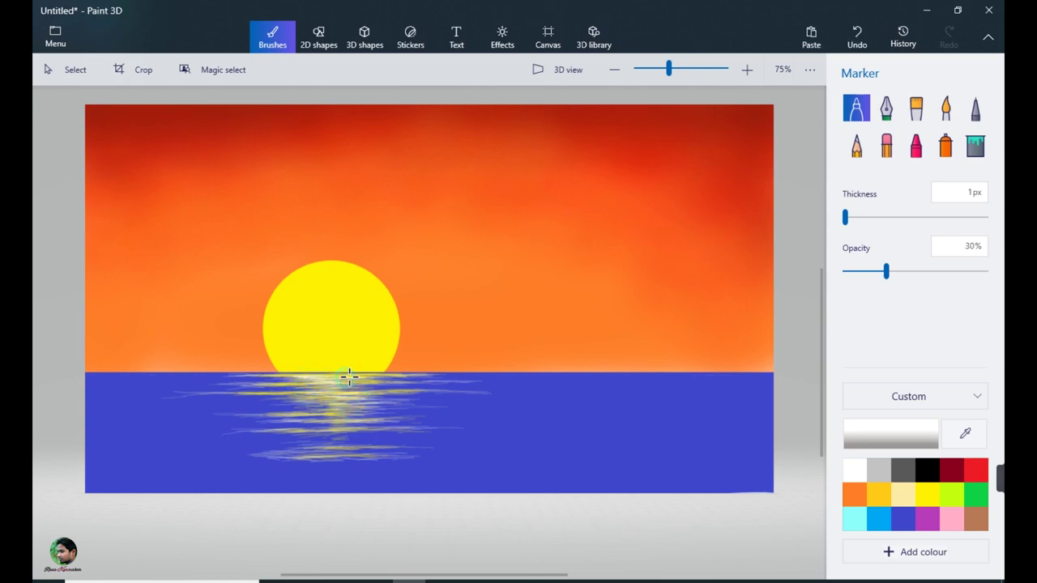
left_click(316, 293)
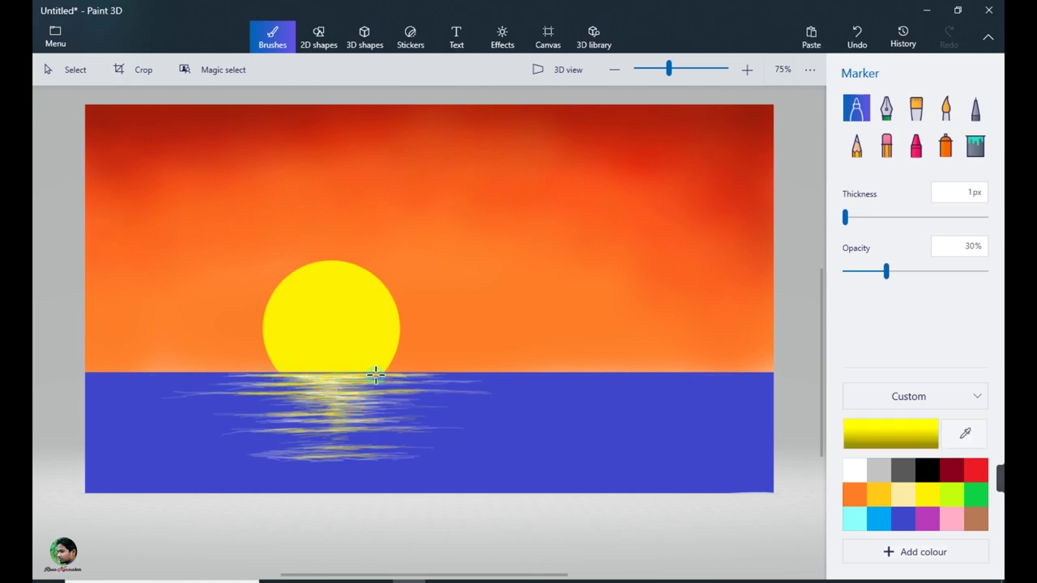
left_click_drag(316, 378, 364, 376)
Paint a solid black uneven shoreline along the canvas's lower edge with the Marker at 100% opacity
left_click(927, 469)
left_click(846, 217)
left_click_drag(885, 272, 985, 272)
mouse_move(86, 446)
left_mouse_down()
mouse_move(416, 460)
mouse_move(730, 457)
left_mouse_up()
left_click_drag(846, 217, 858, 217)
mouse_move(104, 486)
left_mouse_down()
mouse_move(86, 469)
mouse_move(88, 453)
mouse_move(149, 464)
mouse_move(127, 459)
mouse_move(105, 472)
mouse_move(208, 462)
left_mouse_up()
mouse_move(240, 465)
left_mouse_down()
mouse_move(330, 464)
mouse_move(183, 473)
mouse_move(289, 478)
mouse_move(163, 481)
mouse_move(159, 489)
mouse_move(397, 464)
mouse_move(307, 482)
mouse_move(382, 471)
mouse_move(347, 479)
mouse_move(456, 486)
mouse_move(458, 470)
mouse_move(519, 471)
mouse_move(508, 477)
mouse_move(524, 489)
mouse_move(587, 477)
mouse_move(588, 458)
mouse_move(672, 448)
mouse_move(531, 476)
mouse_move(581, 464)
mouse_move(557, 493)
mouse_move(682, 452)
mouse_move(694, 486)
mouse_move(779, 483)
mouse_move(686, 448)
mouse_move(718, 444)
mouse_move(690, 463)
mouse_move(766, 448)
mouse_move(718, 461)
mouse_move(737, 472)
mouse_move(772, 460)
mouse_move(739, 479)
left_mouse_up()
Draw a black 3-point curve rising from the left shore into the sky as the palm trunk's first edge
left_click(319, 37)
left_click(885, 123)
left_click_drag(187, 182, 111, 460)
left_click(856, 135)
left_click(593, 224)
mouse_move(184, 327)
left_mouse_down()
mouse_move(175, 276)
mouse_move(200, 316)
left_mouse_up()
left_click_drag(211, 290, 205, 303)
left_click(260, 321)
Draw a second black 6 px 3-point curve close beside the first as the trunk's other edge
left_click(884, 124)
mouse_move(218, 181)
left_mouse_down()
mouse_move(218, 261)
mouse_move(149, 464)
left_mouse_up()
left_click_drag(218, 332, 205, 320)
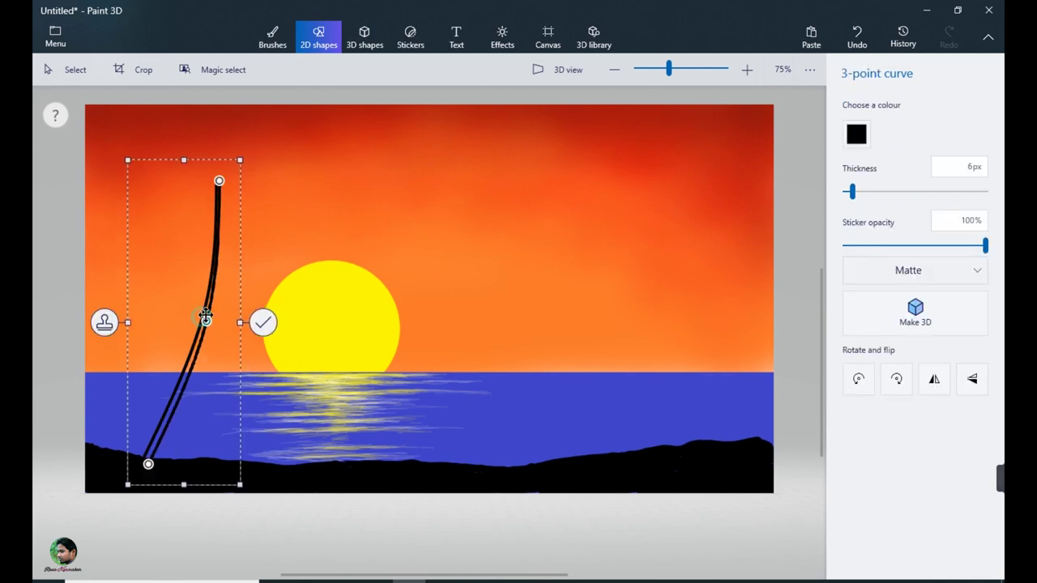
left_click(263, 322)
Fill the gap between the two trunk curves with black and switch to the Marker for touch-up
left_click(272, 36)
left_click(976, 146)
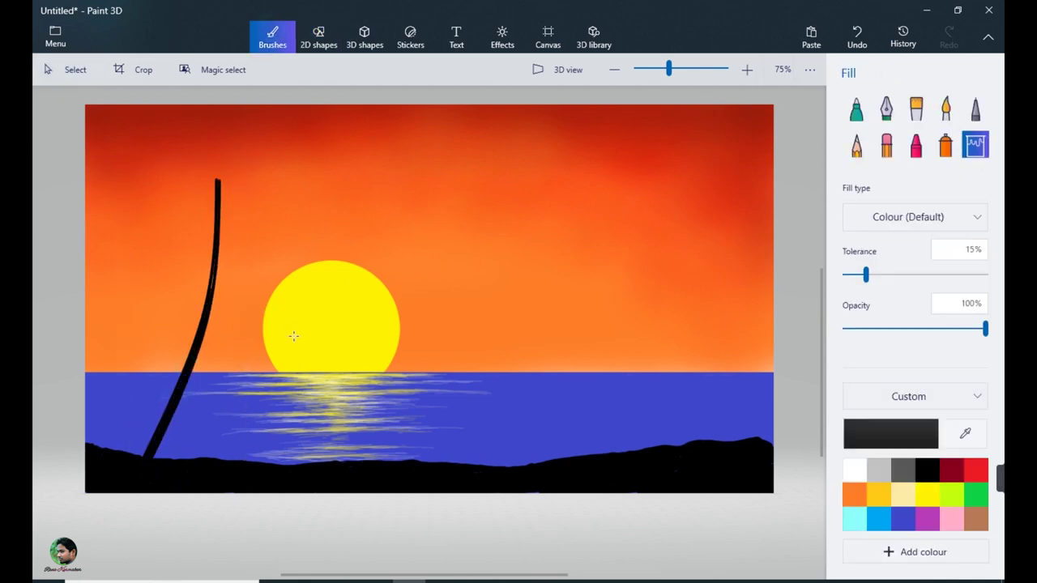
left_click(857, 108)
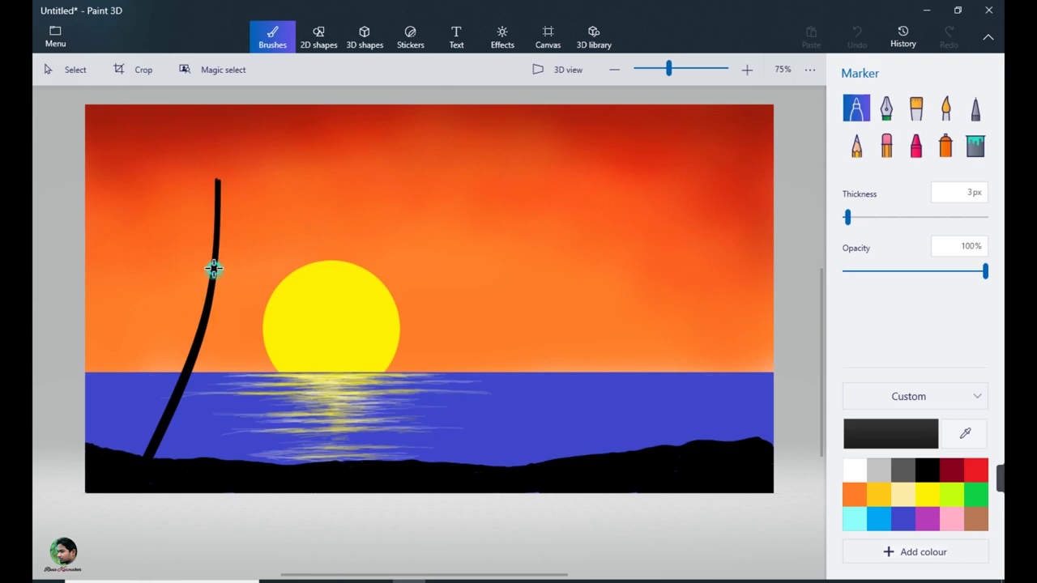
Draw two black 3 px 3-point curves from the trunk's tip drooping down and to the left as frond stems
left_click(319, 36)
left_click_drag(163, 274, 158, 302)
left_click_drag(851, 192, 847, 193)
left_click_drag(201, 248, 165, 243)
left_click(253, 239)
left_click_drag(217, 180, 120, 259)
left_click_drag(178, 229, 141, 214)
left_click(805, 204)
Draw two more black 3 px curved frond stems arching from the trunk's tip toward the upper left
left_click(886, 124)
mouse_move(217, 180)
left_mouse_down()
mouse_move(106, 183)
mouse_move(105, 192)
left_mouse_up()
mouse_move(161, 186)
left_mouse_down()
mouse_move(148, 160)
mouse_move(156, 166)
mouse_move(138, 160)
left_mouse_up()
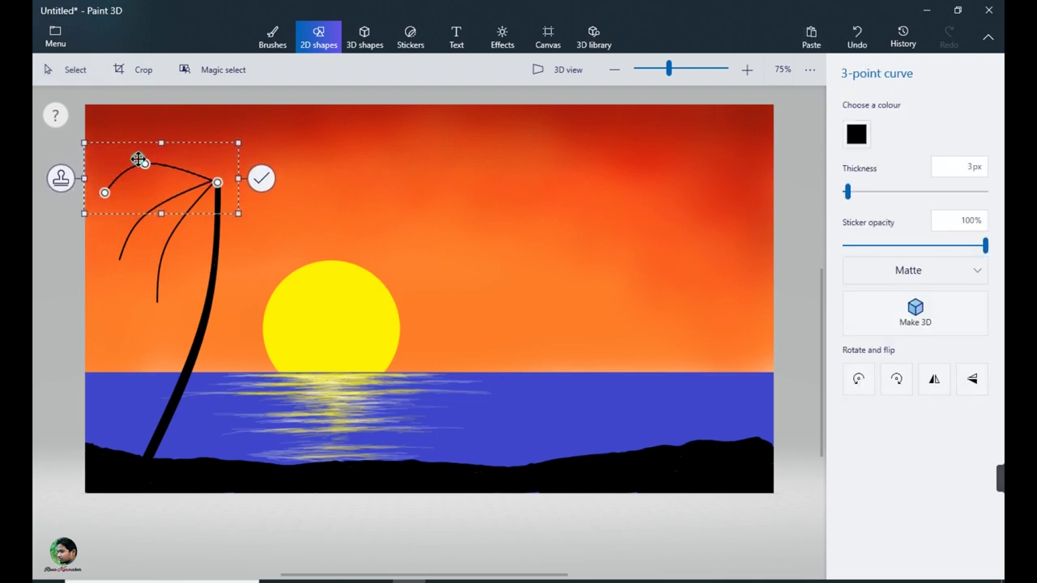
left_click(261, 180)
left_click_drag(217, 180, 129, 128)
left_click_drag(172, 154, 175, 131)
left_click(259, 153)
Draw the remaining curved frond stems from the trunk's tip upward, to the upper right, to the right and drooping down on the right
left_click(885, 124)
mouse_move(217, 179)
left_mouse_down()
mouse_move(230, 85)
mouse_move(286, 110)
left_mouse_up()
left_click(274, 133)
left_click(886, 124)
left_click(328, 146)
left_click(857, 124)
left_click(886, 124)
mouse_move(217, 179)
left_mouse_down()
mouse_move(325, 184)
mouse_move(302, 243)
mouse_move(256, 285)
left_mouse_up()
left_click(366, 179)
left_click(886, 130)
left_click(798, 157)
Draw fine 1 px black Marker leaflets along the three lowest fronds on the palm's left side, undoing a stray stroke
left_click(272, 36)
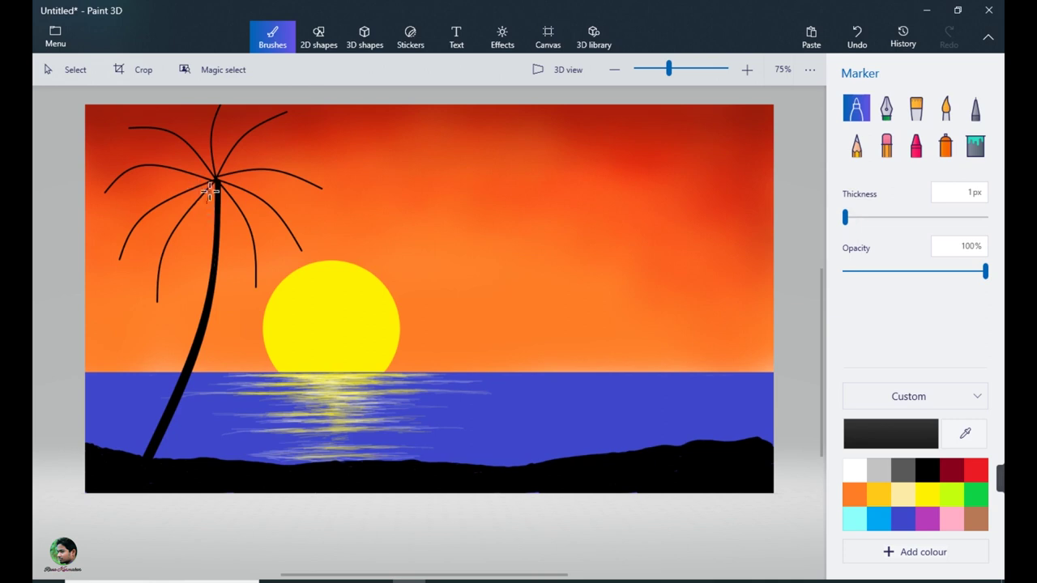
mouse_move(185, 232)
left_mouse_down()
mouse_move(161, 305)
mouse_move(176, 228)
mouse_move(199, 229)
mouse_move(207, 194)
mouse_move(164, 255)
mouse_move(164, 307)
mouse_move(162, 279)
mouse_move(194, 228)
mouse_move(177, 231)
mouse_move(174, 305)
mouse_move(188, 217)
mouse_move(207, 195)
mouse_move(180, 205)
left_mouse_up()
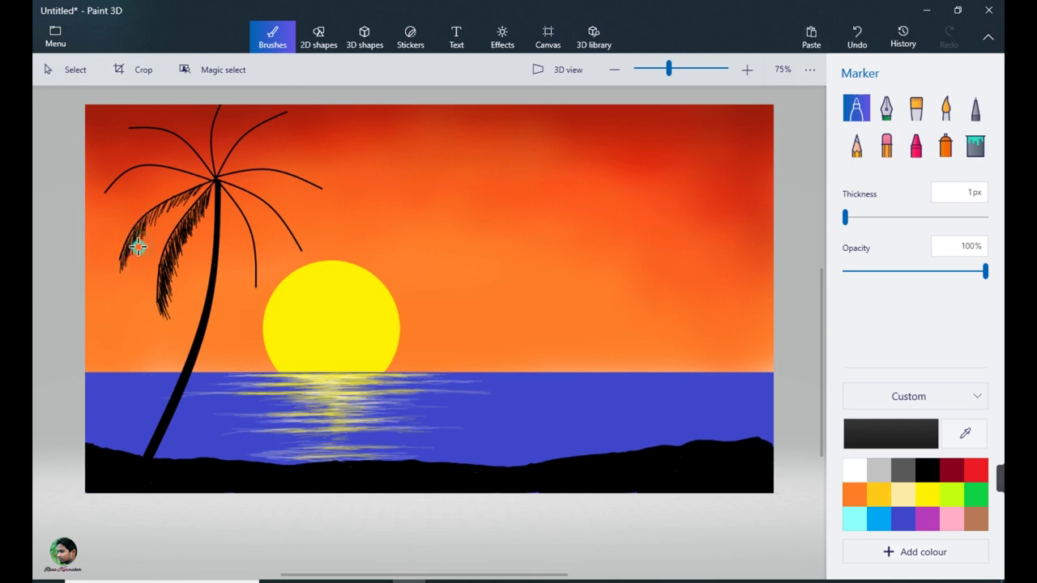
mouse_move(191, 190)
left_mouse_down()
mouse_move(142, 228)
mouse_move(126, 256)
mouse_move(151, 214)
mouse_move(132, 243)
left_mouse_up()
key("ctrl+z")
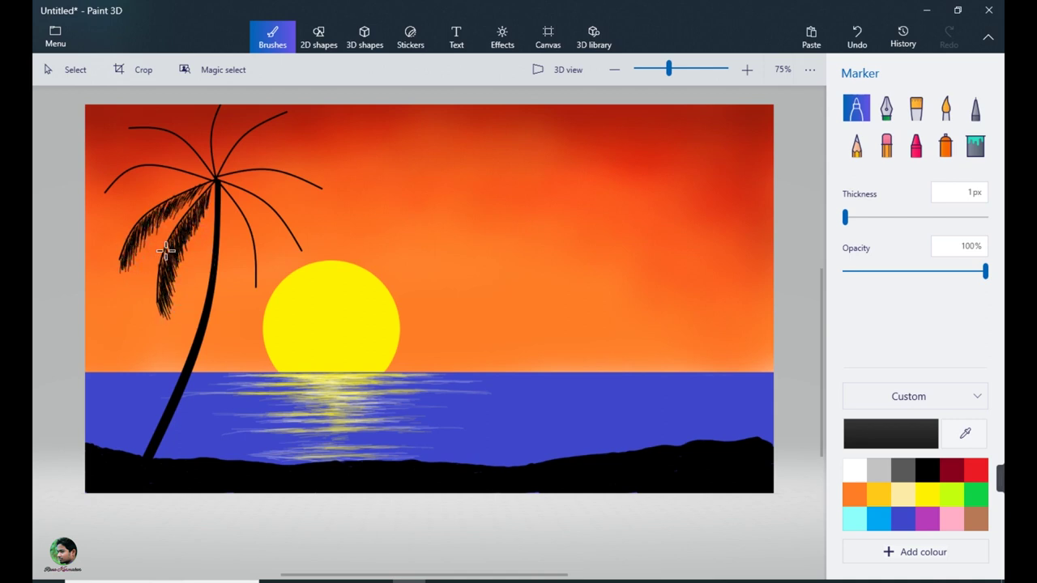
mouse_move(183, 179)
left_mouse_down()
mouse_move(134, 172)
mouse_move(106, 189)
mouse_move(117, 194)
mouse_move(135, 174)
mouse_move(192, 177)
mouse_move(156, 168)
mouse_move(111, 193)
left_mouse_up()
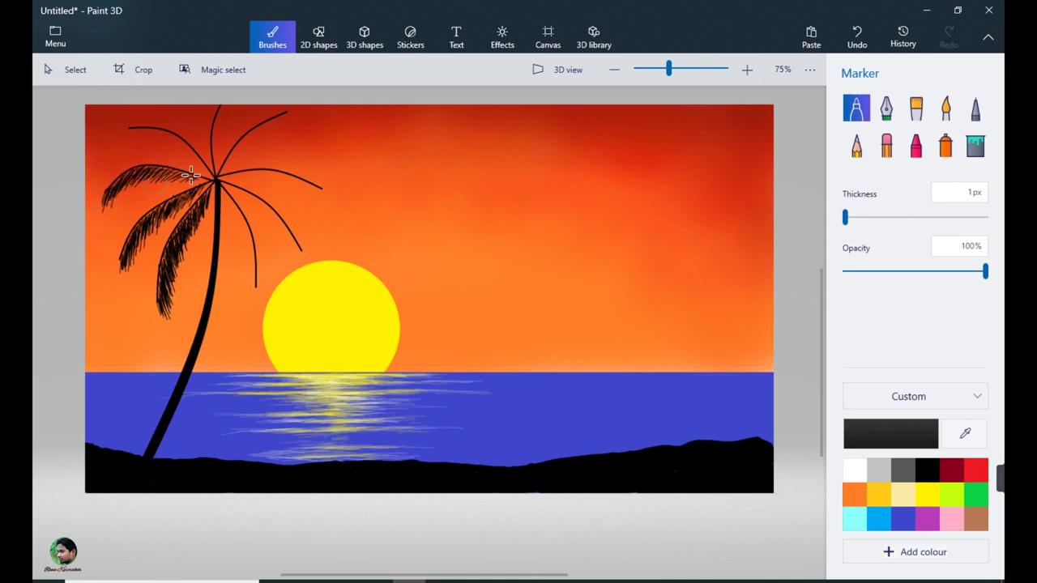
Draw fine 1 px black Marker leaflets along the left palm's upper-left, upright and upper-right fronds
mouse_move(191, 174)
left_mouse_down()
mouse_move(123, 175)
mouse_move(120, 194)
mouse_move(144, 173)
mouse_move(113, 189)
mouse_move(160, 165)
mouse_move(178, 169)
mouse_move(112, 204)
mouse_move(191, 204)
mouse_move(201, 135)
mouse_move(206, 172)
mouse_move(183, 145)
mouse_move(139, 127)
mouse_move(156, 128)
mouse_move(165, 134)
mouse_move(154, 140)
mouse_move(180, 142)
mouse_move(205, 169)
mouse_move(131, 134)
mouse_move(182, 145)
mouse_move(192, 156)
mouse_move(144, 132)
left_mouse_up()
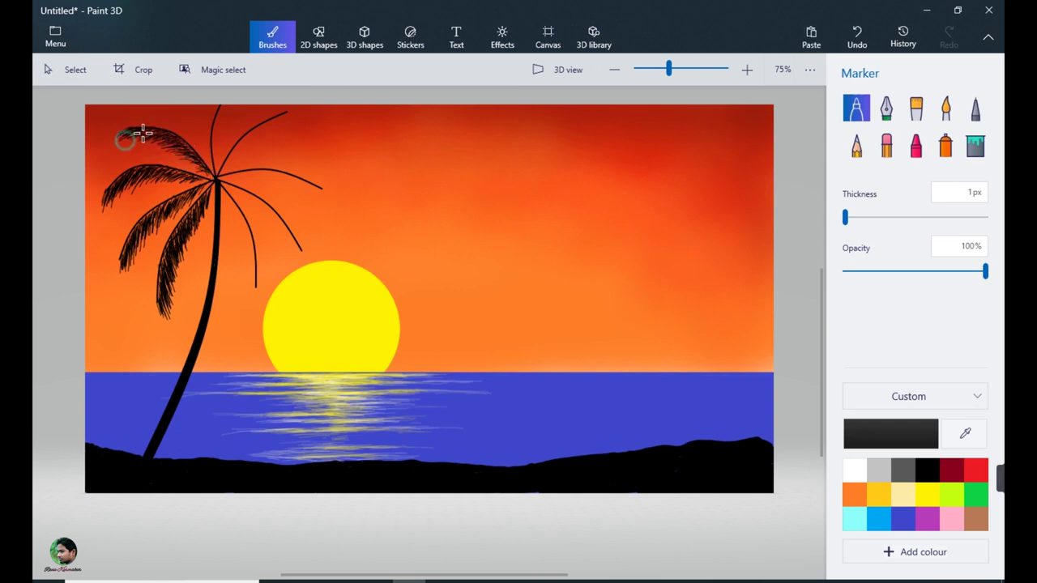
mouse_move(211, 144)
left_mouse_down()
mouse_move(221, 108)
mouse_move(223, 143)
mouse_move(212, 142)
mouse_move(229, 112)
mouse_move(209, 159)
mouse_move(219, 103)
mouse_move(228, 163)
mouse_move(305, 116)
left_mouse_up()
mouse_move(234, 154)
left_mouse_down()
mouse_move(260, 126)
mouse_move(303, 120)
mouse_move(253, 138)
mouse_move(221, 172)
left_mouse_up()
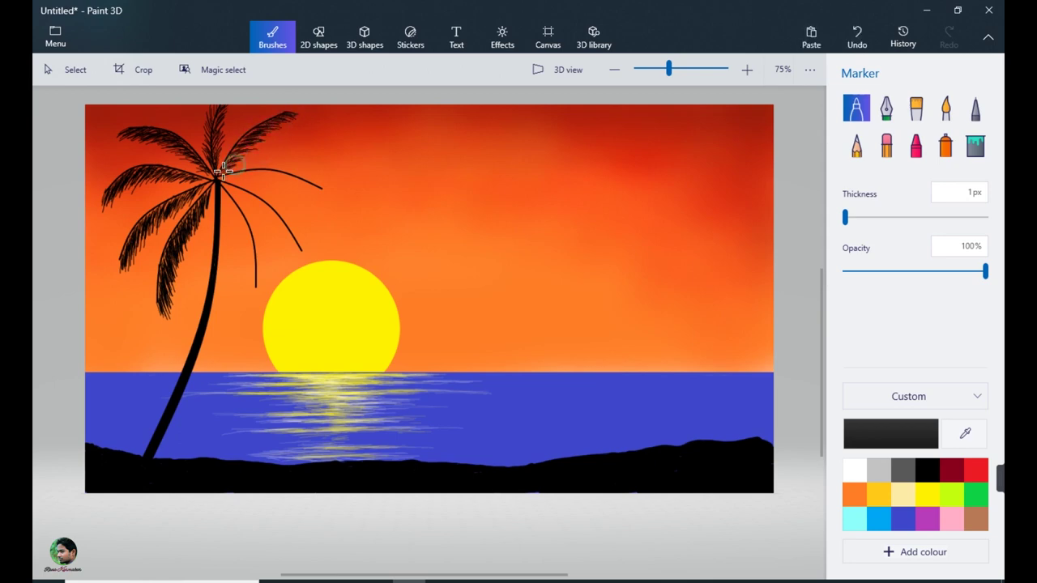
mouse_move(258, 138)
left_mouse_down()
mouse_move(287, 121)
mouse_move(248, 145)
mouse_move(274, 132)
left_mouse_up()
Draw fine 1 px black Marker leaflets along the three fronds arching and drooping on the left palm's right side
mouse_move(245, 174)
left_mouse_down()
mouse_move(284, 178)
mouse_move(321, 200)
mouse_move(278, 170)
mouse_move(261, 187)
mouse_move(301, 190)
mouse_move(292, 185)
left_mouse_up()
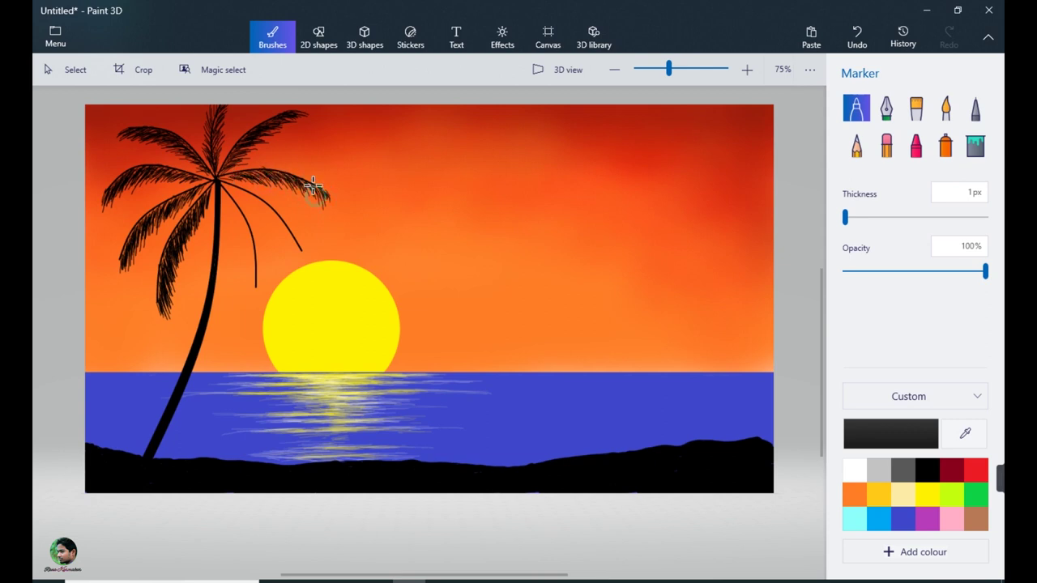
left_click_drag(273, 178, 314, 197)
mouse_move(241, 194)
left_mouse_down()
mouse_move(265, 208)
mouse_move(301, 256)
left_mouse_up()
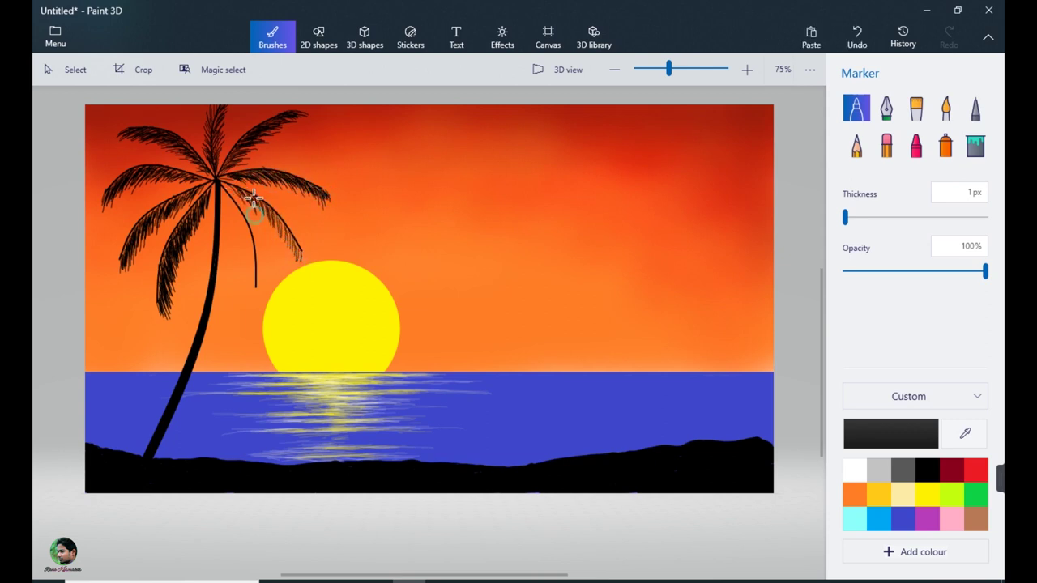
mouse_move(268, 211)
left_mouse_down()
mouse_move(294, 231)
mouse_move(305, 260)
left_mouse_up()
left_click_drag(238, 185, 305, 261)
mouse_move(217, 184)
left_mouse_down()
mouse_move(245, 228)
mouse_move(258, 298)
left_mouse_up()
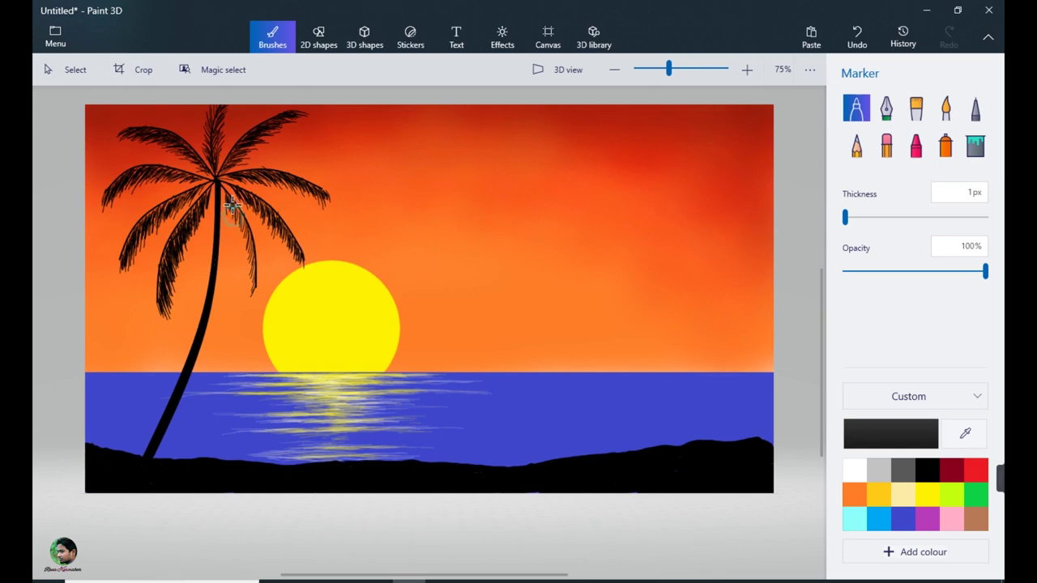
left_click_drag(236, 203, 247, 254)
left_click_drag(224, 194, 254, 284)
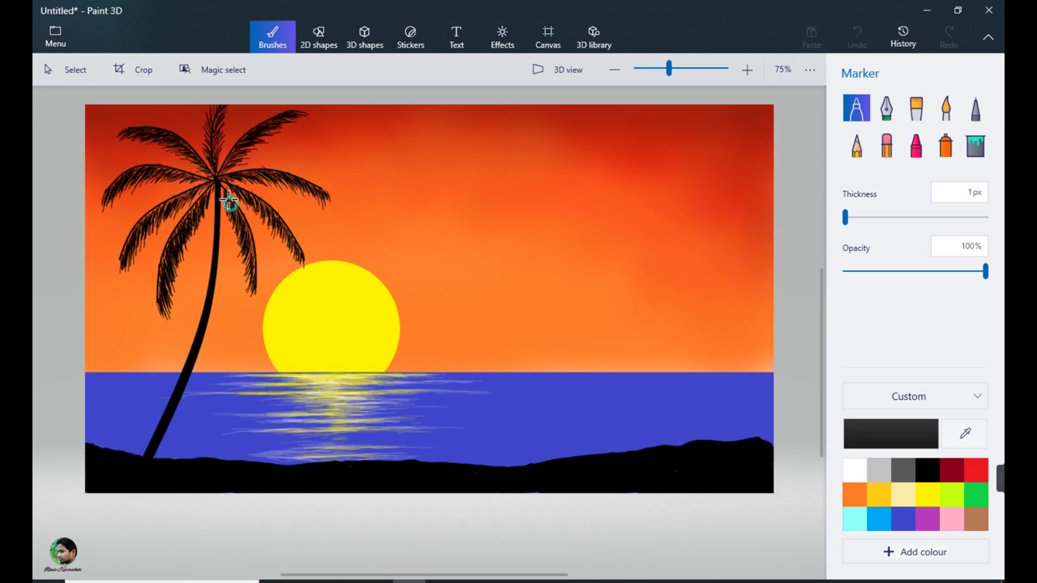
Draw a narrow upright trunk for a second palm right of the sun from two black 3 px 3-point curves and fill it black
left_click(318, 36)
left_click(886, 122)
left_click_drag(465, 261, 470, 469)
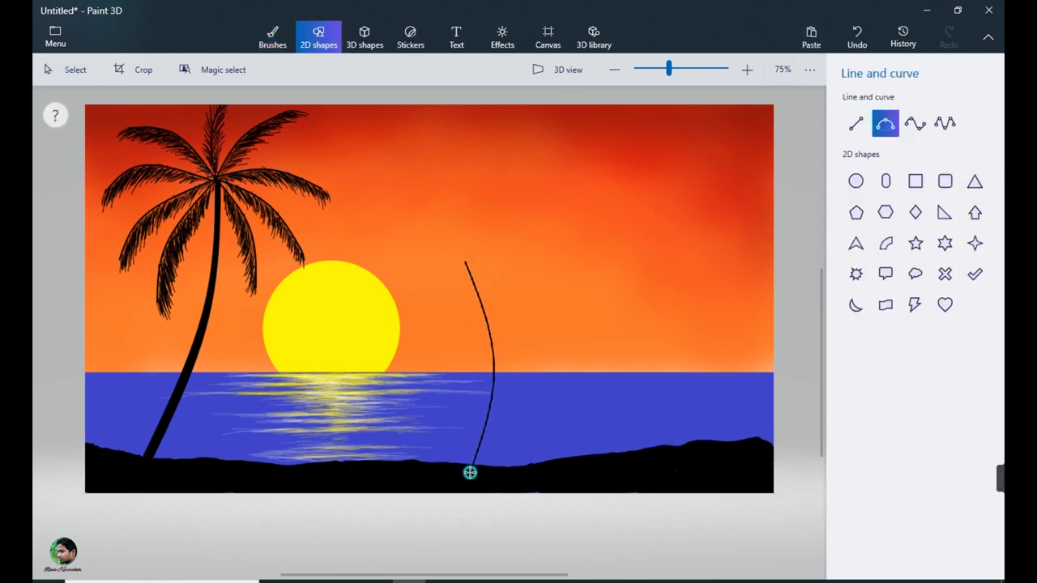
left_click_drag(470, 342, 465, 340)
left_click(514, 367)
left_click_drag(459, 261, 462, 469)
left_click_drag(484, 361, 461, 357)
left_click_drag(460, 262, 465, 268)
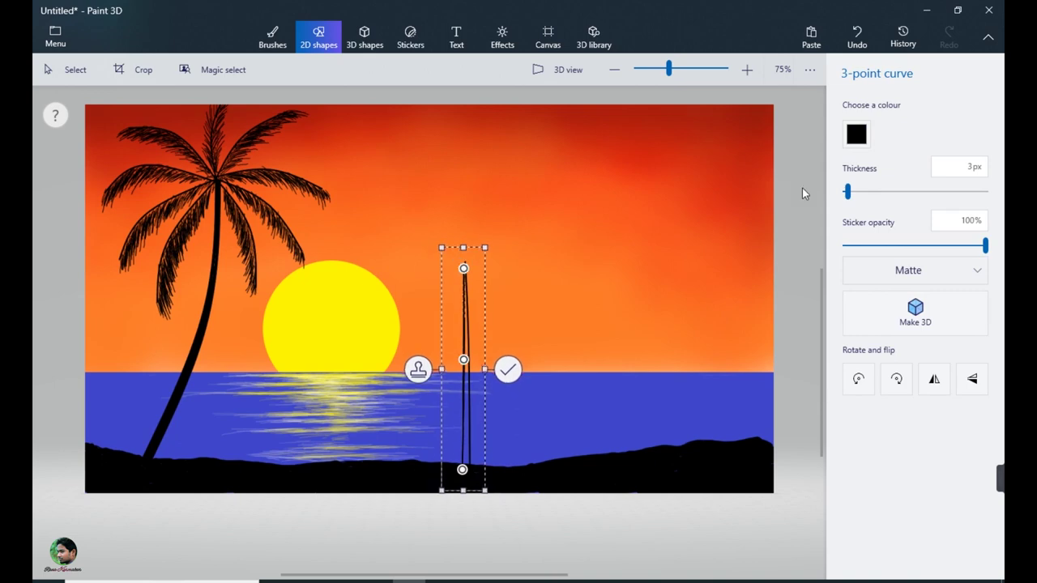
left_click(272, 36)
left_click(974, 144)
left_click(466, 341)
left_click(464, 385)
Draw black 3 px 3-point curves radiating from the middle trunk's tip to both sides and upward as frond stems
left_click(319, 36)
mouse_move(465, 266)
left_mouse_down()
mouse_move(443, 335)
mouse_move(446, 299)
mouse_move(424, 306)
left_mouse_up()
left_click(754, 206)
left_click_drag(451, 289, 421, 264)
left_click(770, 205)
mouse_move(442, 268)
left_mouse_down()
mouse_move(434, 230)
mouse_move(459, 240)
mouse_move(487, 335)
mouse_move(505, 288)
mouse_move(510, 253)
mouse_move(490, 230)
mouse_move(502, 227)
left_mouse_up()
left_click(799, 203)
left_click(546, 232)
left_click(769, 205)
left_click(885, 124)
left_click(886, 124)
left_click(769, 205)
left_click(885, 124)
left_click_drag(471, 243, 477, 215)
left_click(769, 204)
left_click(886, 126)
left_click_drag(471, 239, 467, 235)
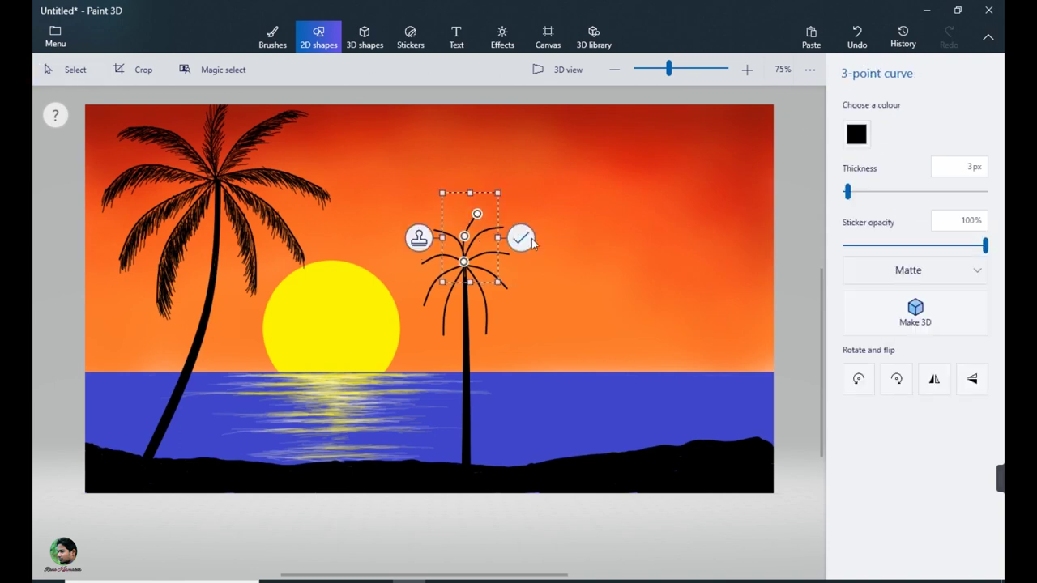
left_click(530, 242)
Draw fine 1 px black Marker leaflets along all the fronds of the middle palm
left_click(272, 37)
left_click(858, 113)
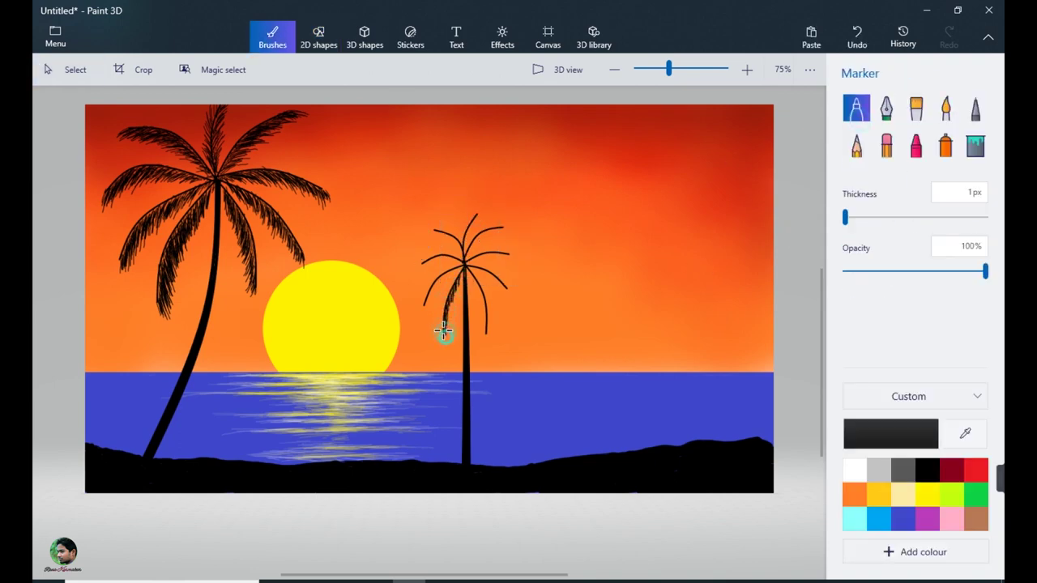
left_click_drag(438, 284, 431, 298)
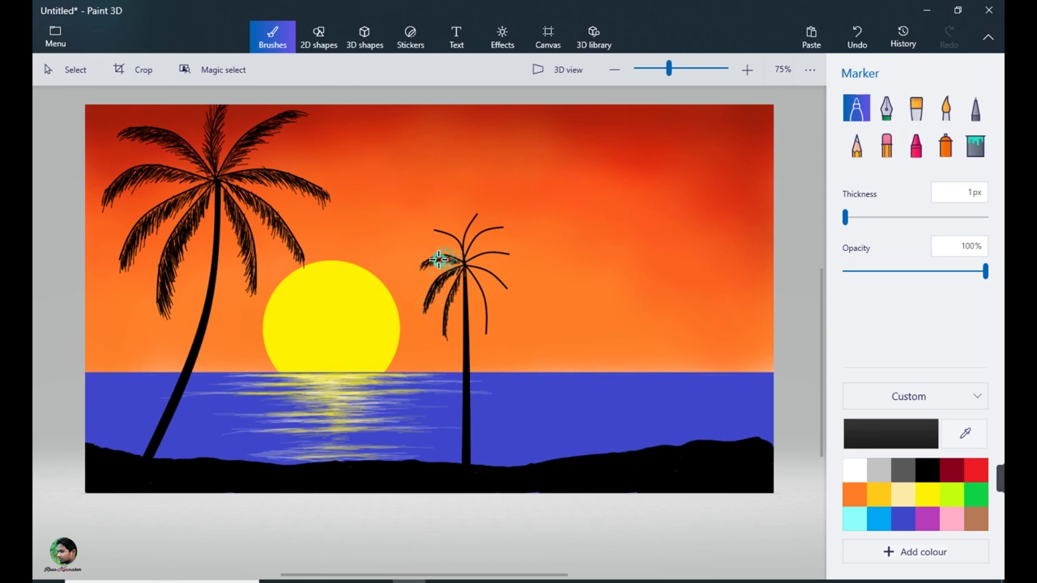
left_click_drag(470, 276, 486, 335)
mouse_move(470, 276)
left_mouse_down()
mouse_move(491, 273)
mouse_move(507, 293)
mouse_move(475, 266)
mouse_move(512, 256)
left_mouse_up()
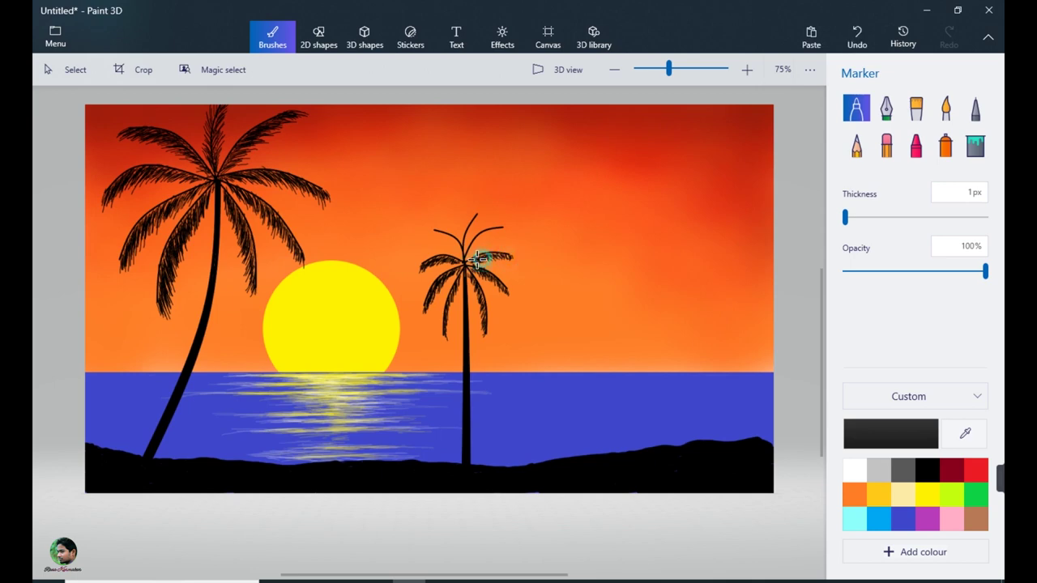
mouse_move(469, 252)
left_mouse_down()
mouse_move(494, 229)
mouse_move(475, 220)
mouse_move(464, 235)
mouse_move(429, 232)
mouse_move(460, 246)
left_mouse_up()
Draw a tall curved trunk for a third palm on the right shore from two 3-point curves and fill it black
left_click(318, 36)
mouse_move(684, 179)
left_mouse_down()
mouse_move(708, 451)
mouse_move(726, 451)
left_mouse_up()
left_click_drag(737, 310, 685, 307)
left_click(769, 315)
left_click_drag(680, 180, 706, 442)
left_click_drag(724, 310, 679, 306)
left_click(789, 171)
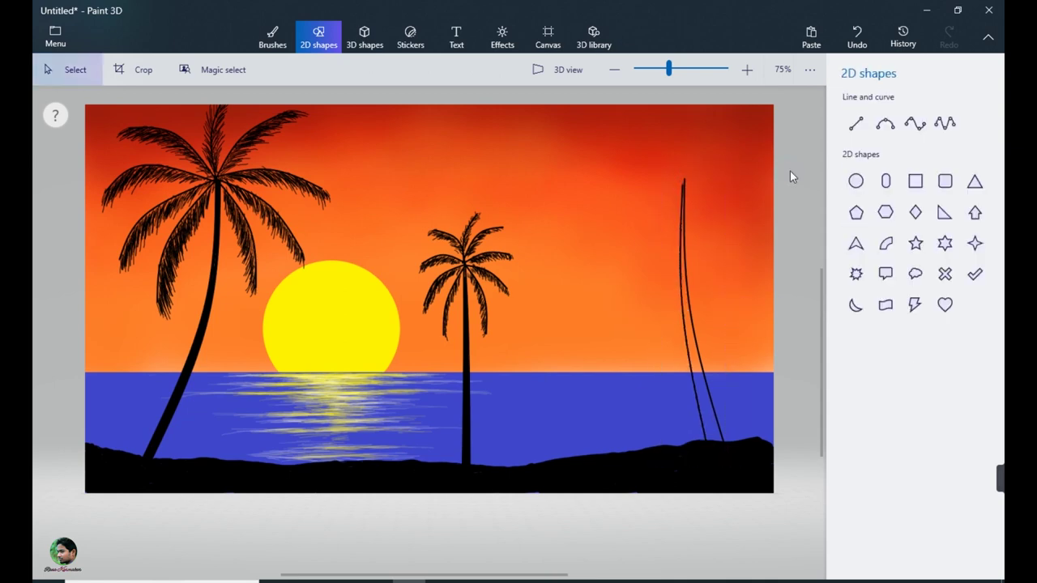
left_click(273, 36)
left_click(690, 333)
Draw black 3-point curves from the right trunk's tip as frond stems to the lower right, right, upper right and upper left
left_click(318, 37)
left_click(885, 122)
left_click_drag(684, 182, 723, 297)
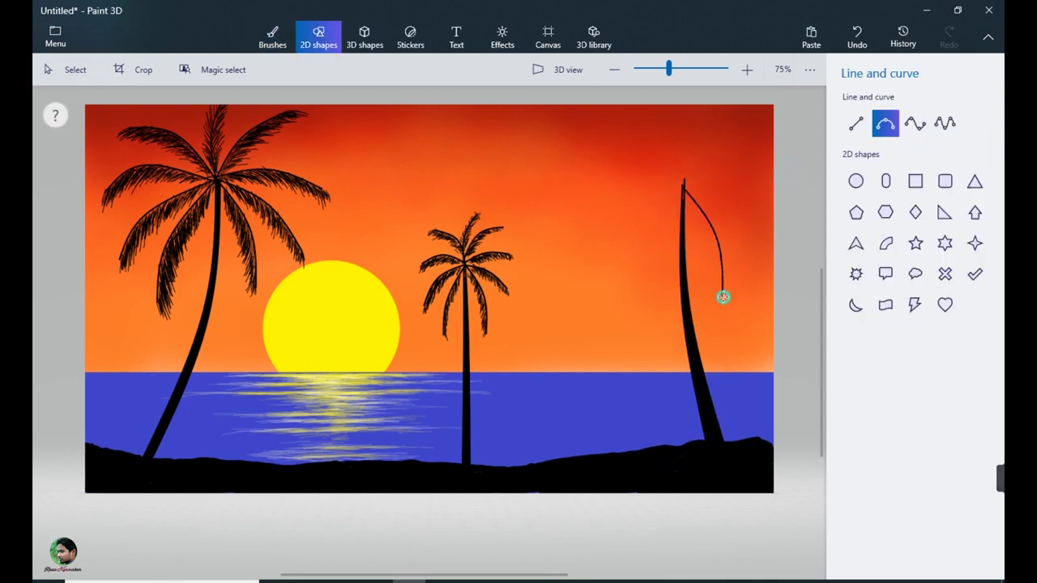
left_click_drag(715, 171, 759, 219)
left_click(885, 123)
left_click_drag(684, 185, 758, 145)
left_click(885, 123)
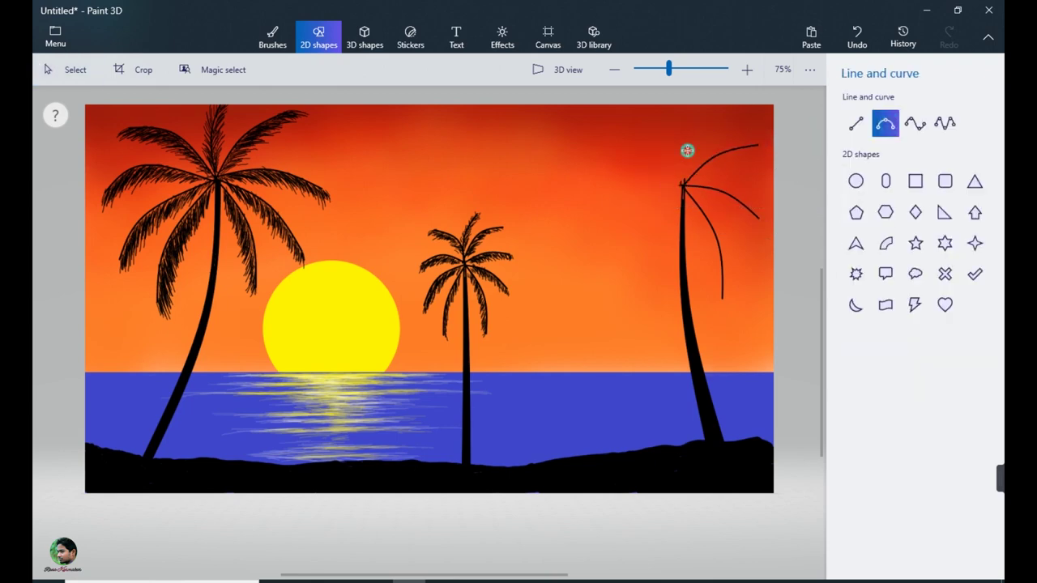
left_click_drag(682, 184, 628, 123)
left_click_drag(653, 155, 665, 144)
left_click(798, 172)
Draw the right palm's remaining curved frond stems, drooping to the lower left and arching out to the left
left_click(885, 123)
left_click_drag(682, 185, 640, 286)
left_click_drag(661, 236, 650, 225)
left_click(801, 179)
left_click(885, 122)
left_click_drag(680, 186, 606, 234)
left_click(834, 138)
left_click(885, 123)
left_click_drag(682, 183, 607, 175)
left_click(739, 154)
Draw fine 1 px black Marker leaflets along the right palm's three fronds on its left side
left_click(272, 38)
left_click_drag(664, 215, 639, 283)
left_click_drag(673, 205, 645, 270)
mouse_move(664, 188)
left_mouse_down()
mouse_move(644, 194)
mouse_move(614, 231)
left_mouse_up()
left_click_drag(648, 202, 608, 246)
Draw fine 1 px black Marker leaflets along the right palm's right-side and upper fronds
mouse_move(677, 186)
left_mouse_down()
mouse_move(635, 167)
mouse_move(608, 179)
mouse_move(620, 167)
mouse_move(665, 178)
mouse_move(648, 169)
mouse_move(711, 212)
left_mouse_up()
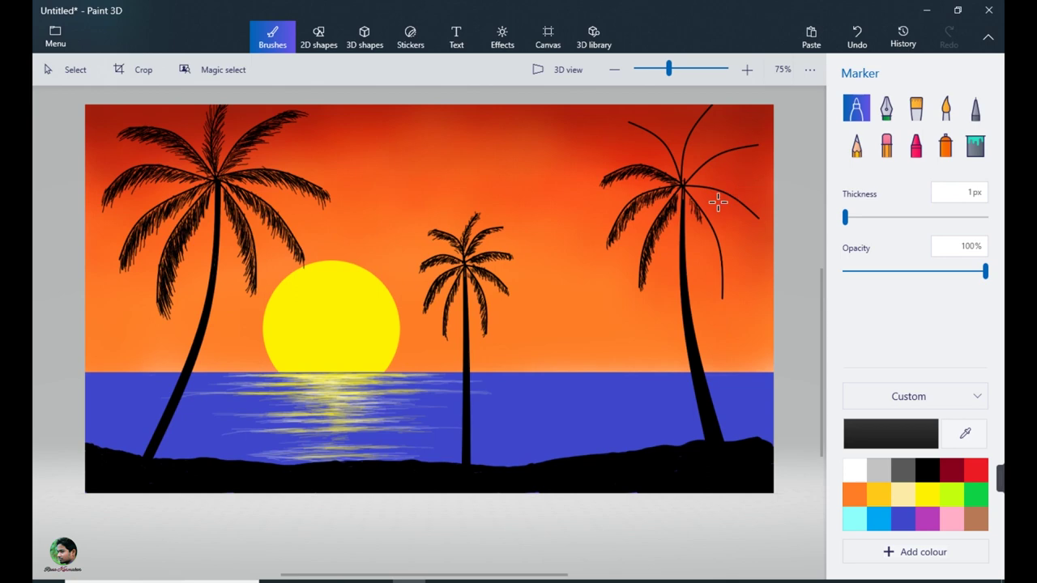
left_click_drag(709, 225, 707, 255)
mouse_move(690, 207)
left_mouse_down()
mouse_move(710, 259)
mouse_move(697, 192)
mouse_move(729, 196)
mouse_move(701, 192)
mouse_move(762, 231)
left_mouse_up()
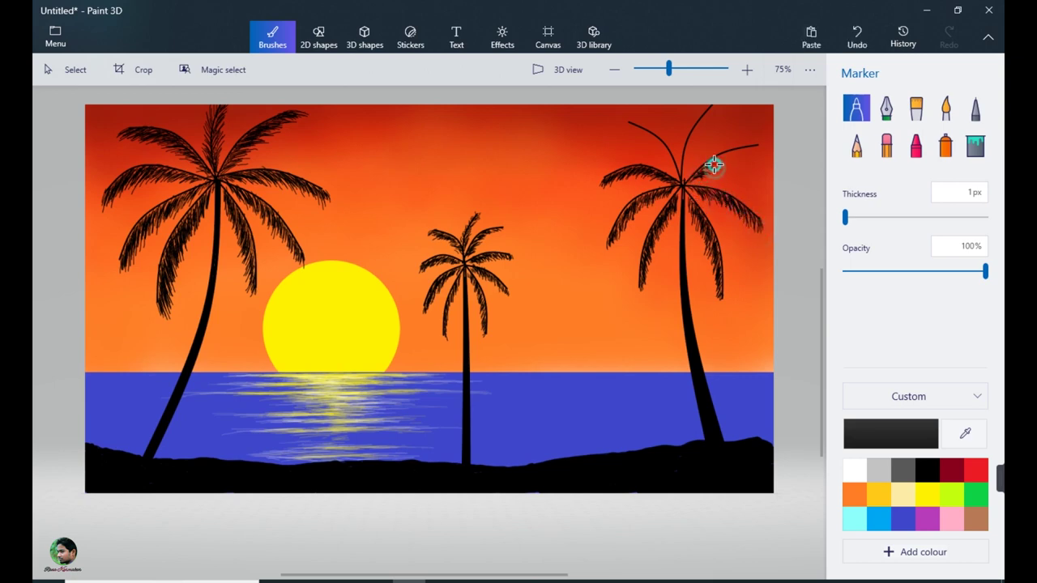
mouse_move(740, 153)
left_mouse_down()
mouse_move(764, 146)
mouse_move(689, 182)
mouse_move(698, 121)
left_mouse_up()
left_click_drag(685, 138, 703, 100)
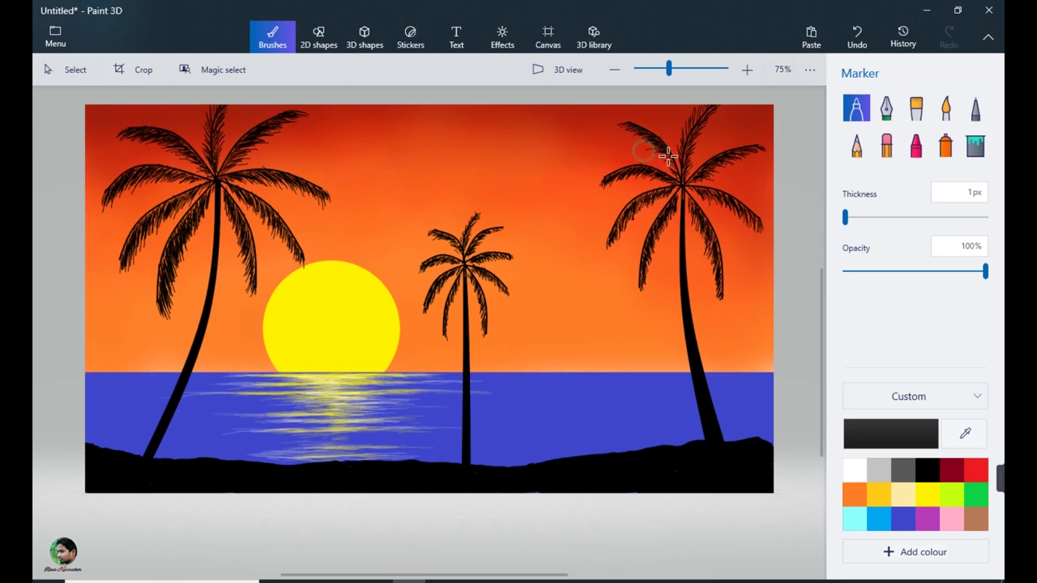
left_click_drag(667, 173, 641, 132)
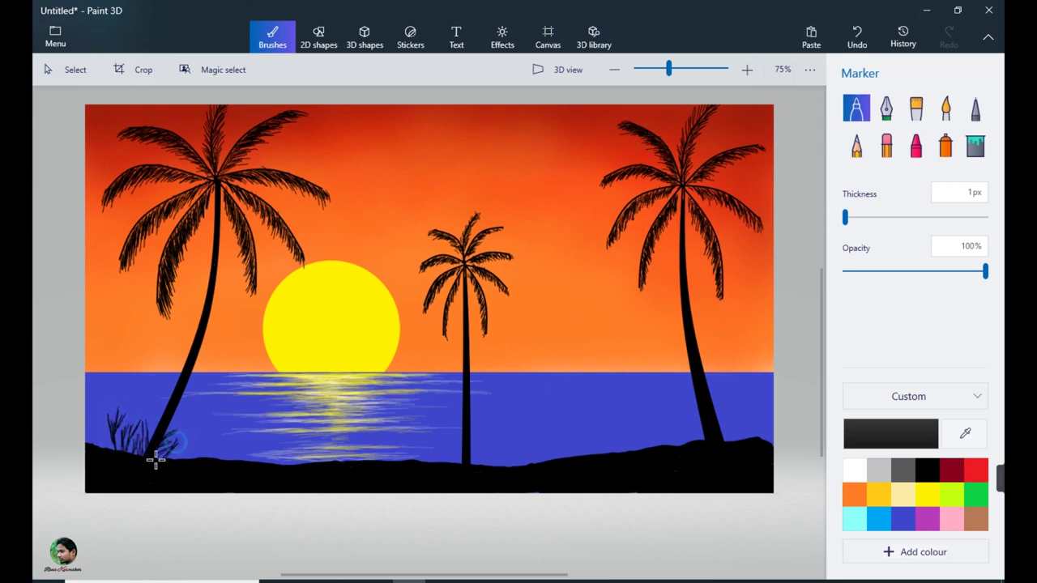
Draw tufts of black 1 px Marker grass on the shoreline around the bases of the three palms
left_click_drag(162, 442, 147, 459)
mouse_move(151, 427)
left_mouse_down()
mouse_move(139, 451)
mouse_move(138, 425)
mouse_move(103, 447)
mouse_move(91, 435)
mouse_move(152, 457)
mouse_move(184, 397)
mouse_move(191, 466)
mouse_move(206, 449)
mouse_move(228, 457)
mouse_move(172, 460)
left_mouse_up()
mouse_move(461, 459)
left_mouse_down()
mouse_move(491, 466)
mouse_move(428, 464)
mouse_move(491, 464)
left_mouse_up()
mouse_move(727, 428)
left_mouse_down()
mouse_move(725, 403)
mouse_move(702, 426)
mouse_move(710, 443)
mouse_move(695, 418)
mouse_move(687, 444)
mouse_move(767, 436)
left_mouse_up()
left_click_drag(669, 446, 697, 440)
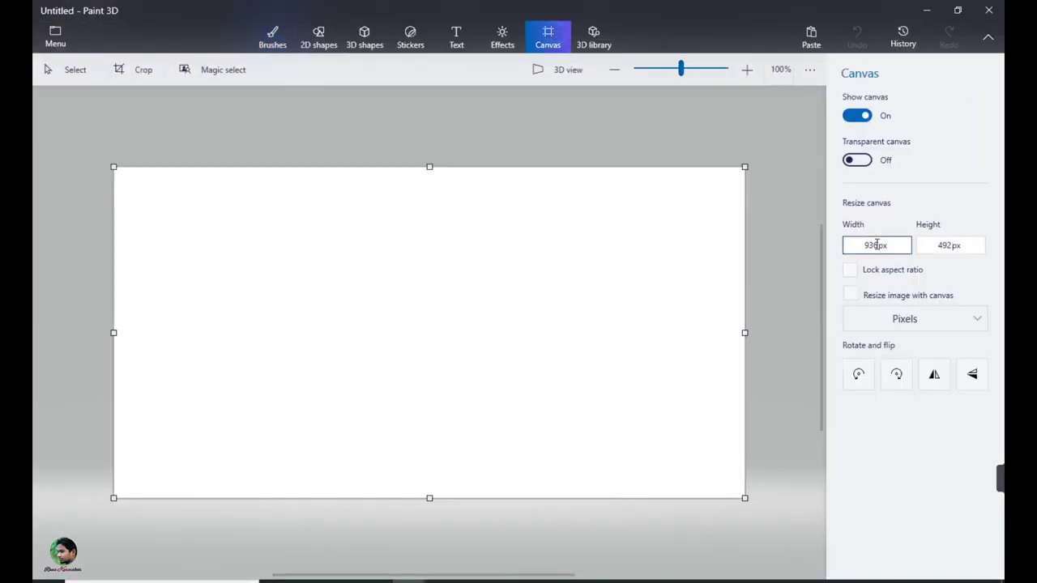
Set the new blank document's canvas to 1360 x 768 px and make it transparent
left_click_drag(877, 245, 795, 268)
type("1360")
left_click_drag(949, 245, 879, 280)
type("768")
left_click(857, 161)
left_click(614, 69)
key("b")
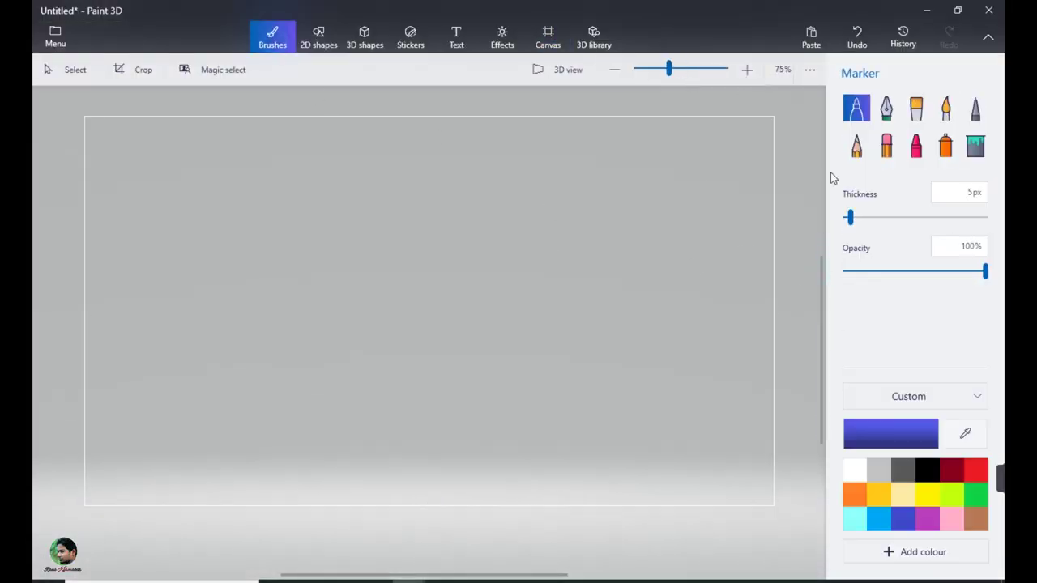
Draw a flying bird from two black 3-point curves as wings and select it for copying
left_click(319, 38)
left_click(886, 123)
mouse_move(319, 245)
left_mouse_down()
mouse_move(384, 273)
mouse_move(390, 266)
left_mouse_up()
left_click(461, 229)
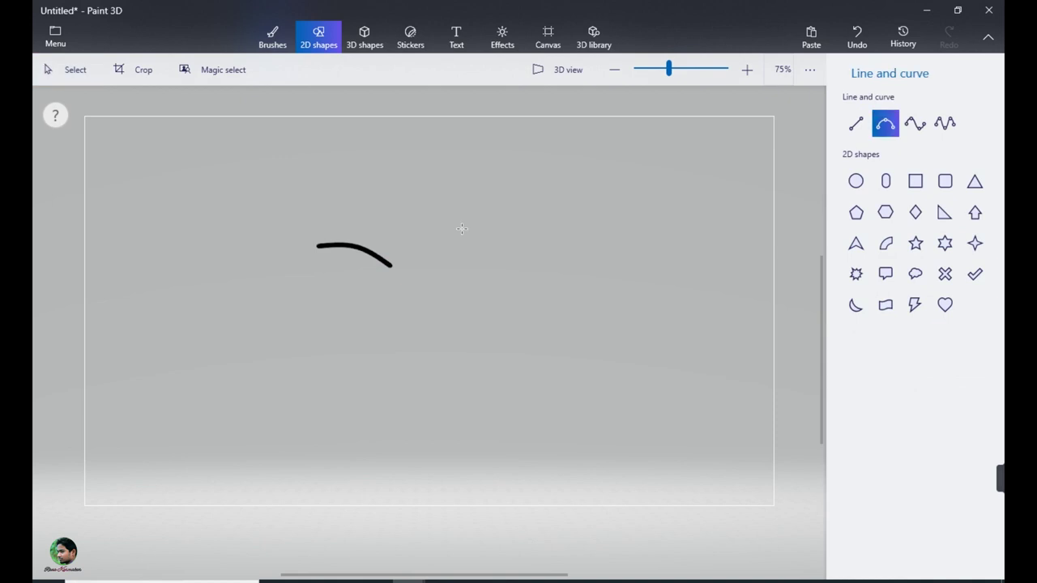
mouse_move(441, 239)
left_mouse_down()
mouse_move(366, 263)
mouse_move(425, 238)
left_mouse_up()
left_click(72, 69)
left_click_drag(288, 197, 461, 300)
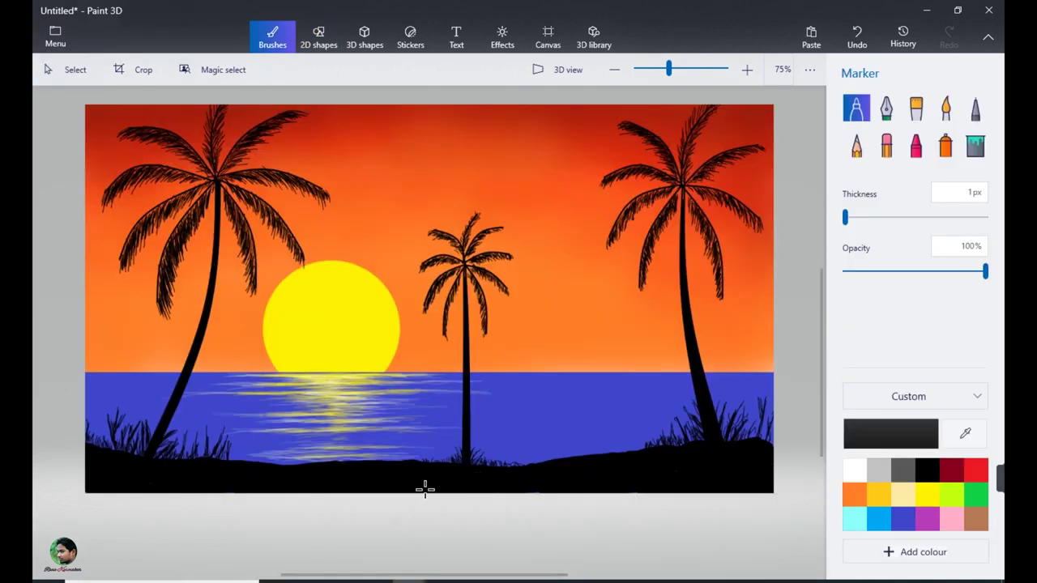
Paste the bird into the sunset painting, shrink it and place it over the sun's left half
key("ctrl+v")
left_click_drag(509, 289, 388, 347)
left_click_drag(819, 272, 818, 310)
left_click_drag(369, 338, 315, 310)
left_click(743, 280)
Paste more copies of the bird, shrink them and scatter them over the sun
key("ctrl+v")
left_click_drag(507, 258, 348, 295)
left_click(782, 250)
key("ctrl+v")
left_click(548, 238)
key("ctrl+v")
mouse_move(509, 256)
left_mouse_down()
mouse_move(381, 328)
mouse_move(370, 320)
left_mouse_up()
mouse_move(510, 256)
left_mouse_down()
mouse_move(372, 334)
mouse_move(400, 299)
left_mouse_up()
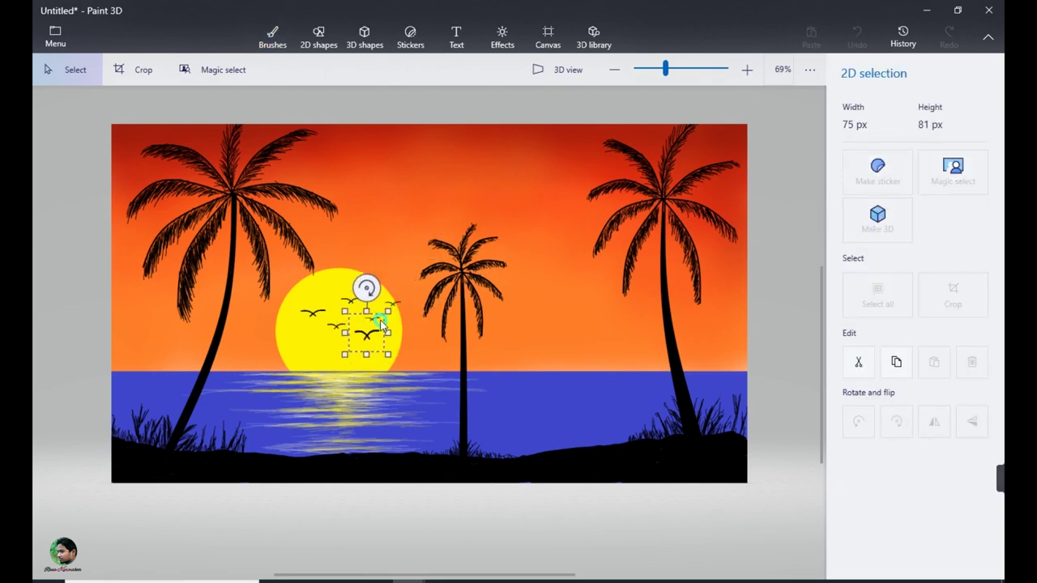
Place two small bird copies in the sky just right of the middle palm
mouse_move(381, 326)
left_mouse_down()
mouse_move(370, 333)
mouse_move(512, 259)
mouse_move(545, 261)
mouse_move(372, 334)
mouse_move(564, 274)
left_mouse_up()
left_click(776, 240)
key("ctrl+v")
left_click(776, 220)
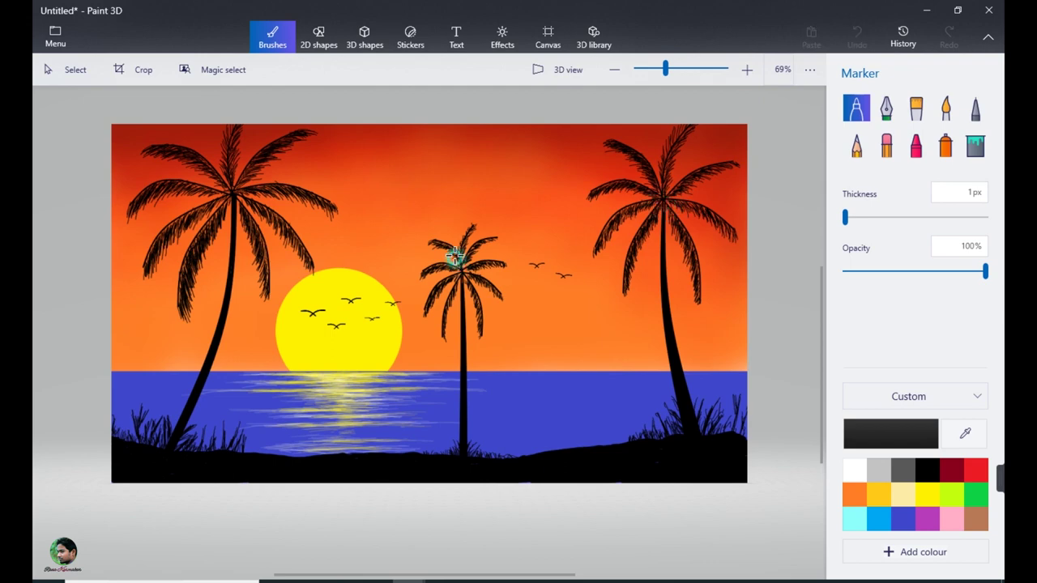
Touch up the middle palm's upper fronds with the 1 px black Marker
left_click_drag(472, 225, 474, 222)
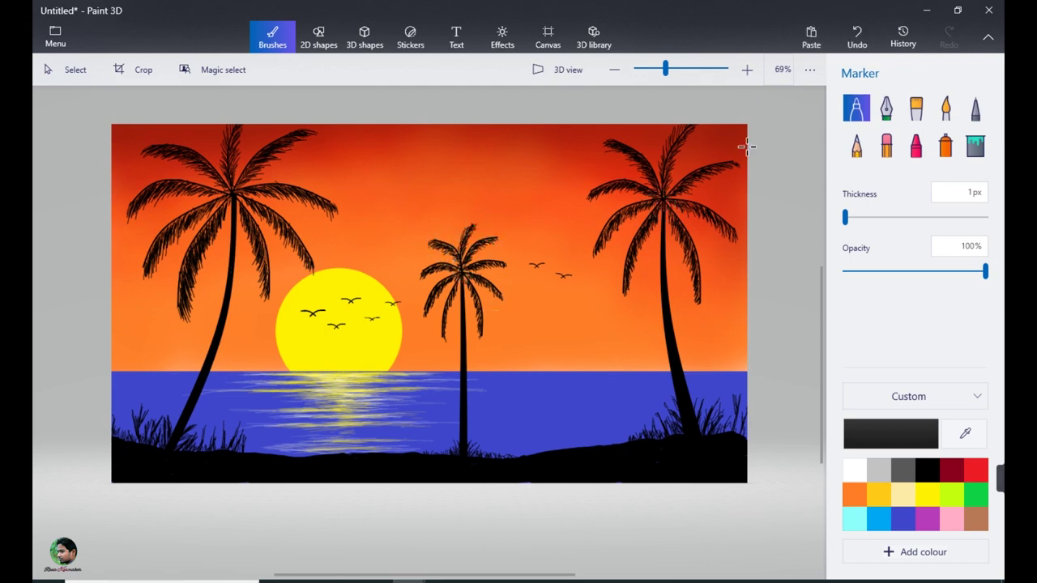
Sign the painting in blue with the 1 px Pixel pen on the black shore in the lower-right corner
left_click(975, 108)
scroll(814, 453, "up", 3)
left_click_drag(819, 452, 820, 461)
left_click_drag(664, 459, 725, 465)
left_click_drag(681, 69, 665, 69)
left_click_drag(821, 405, 821, 378)
left_click_drag(618, 575, 451, 575)
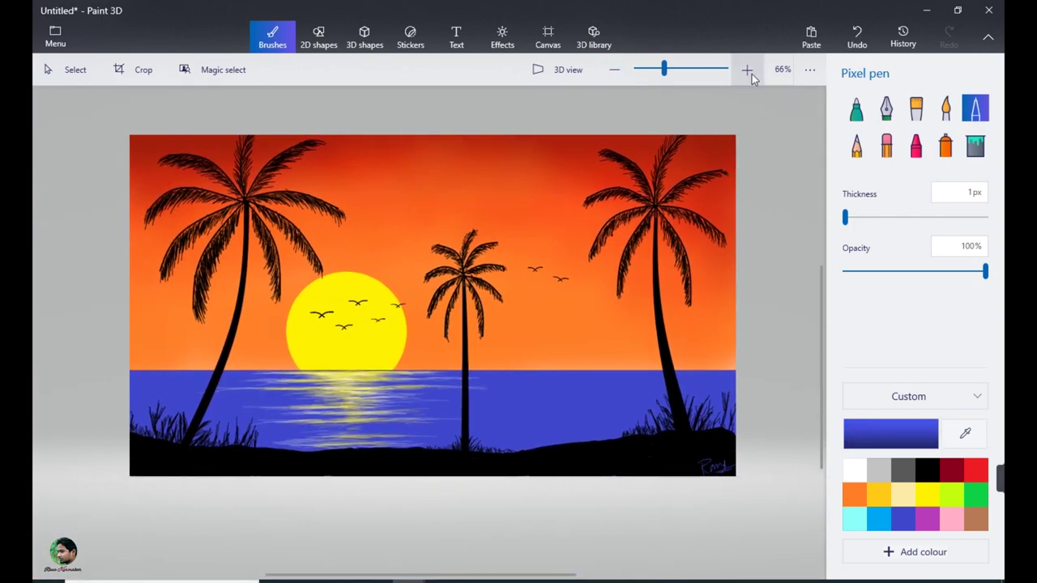